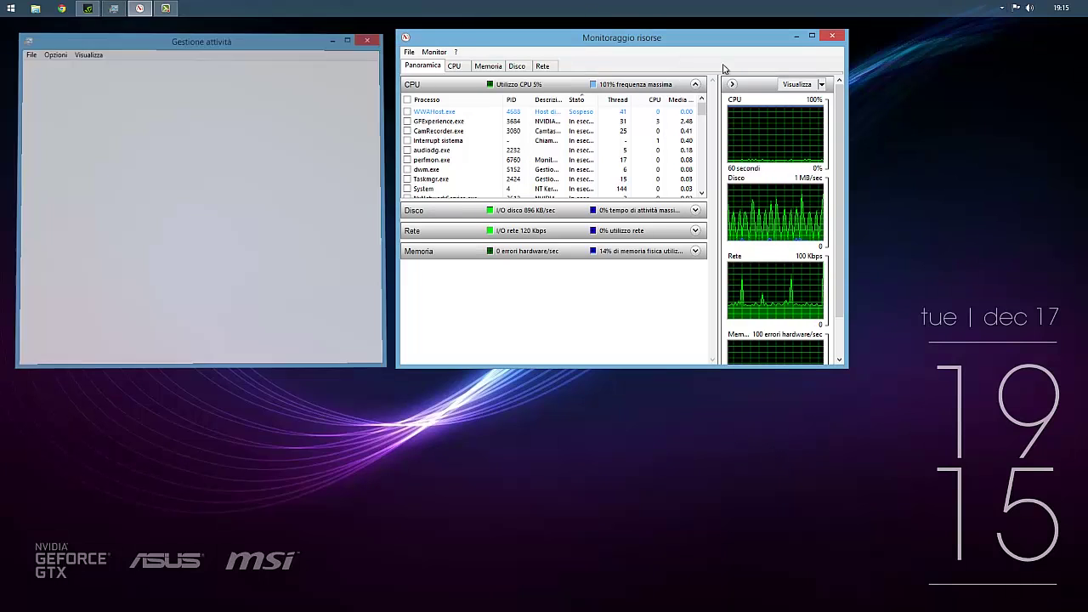
Step: Close the resource monitor, switch to NVIDIA GeForce Experience and maximize its window
click(832, 36)
click(88, 8)
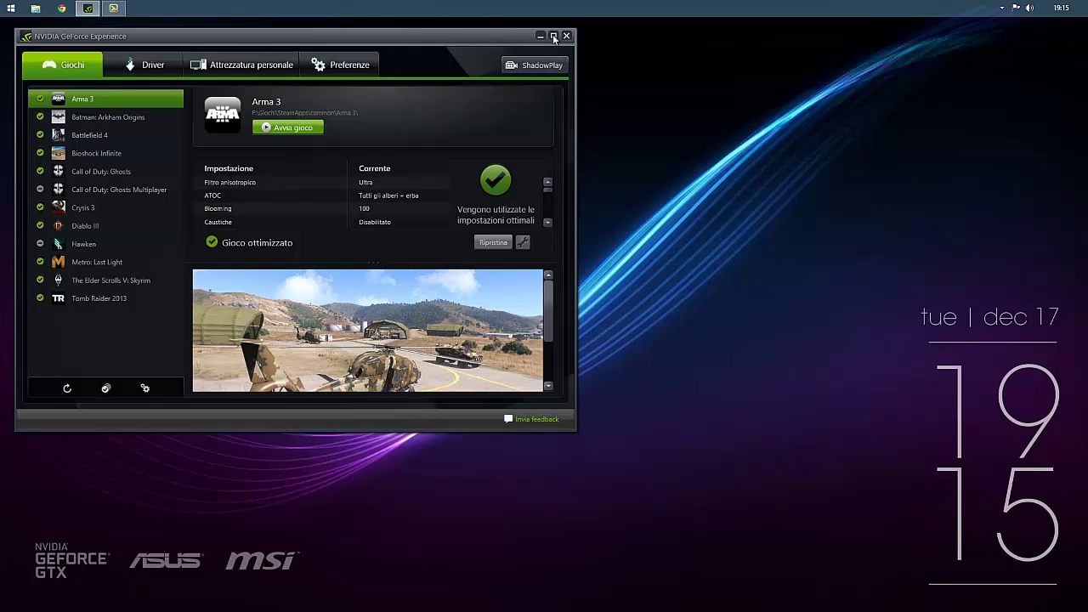
click(554, 36)
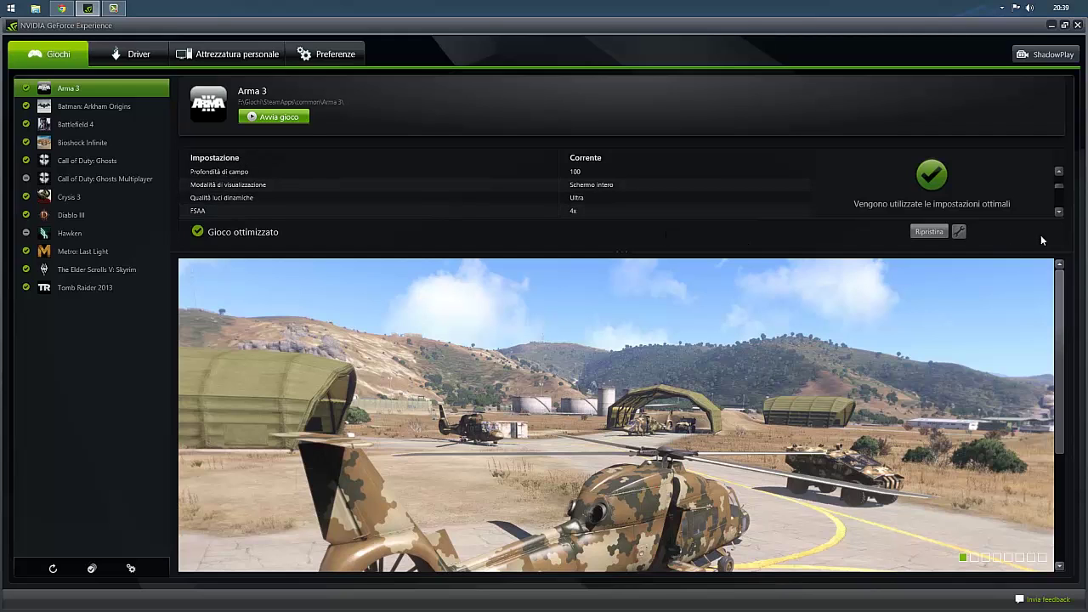
Step: Review the list of optimal graphics settings applied to Arma 3
scroll(1062, 219, down, 5)
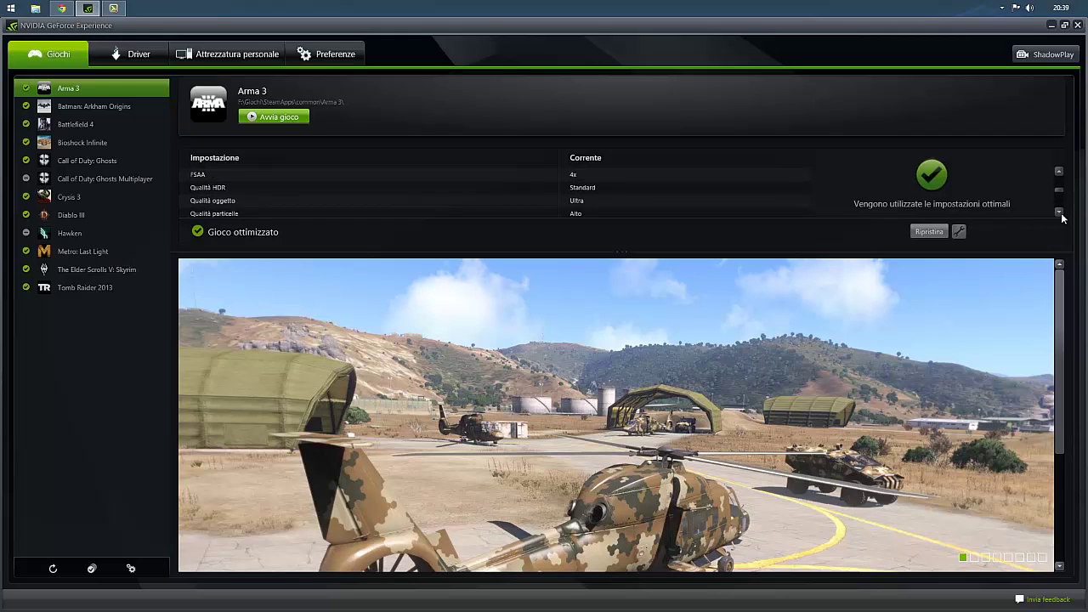
scroll(1061, 178, up, 5)
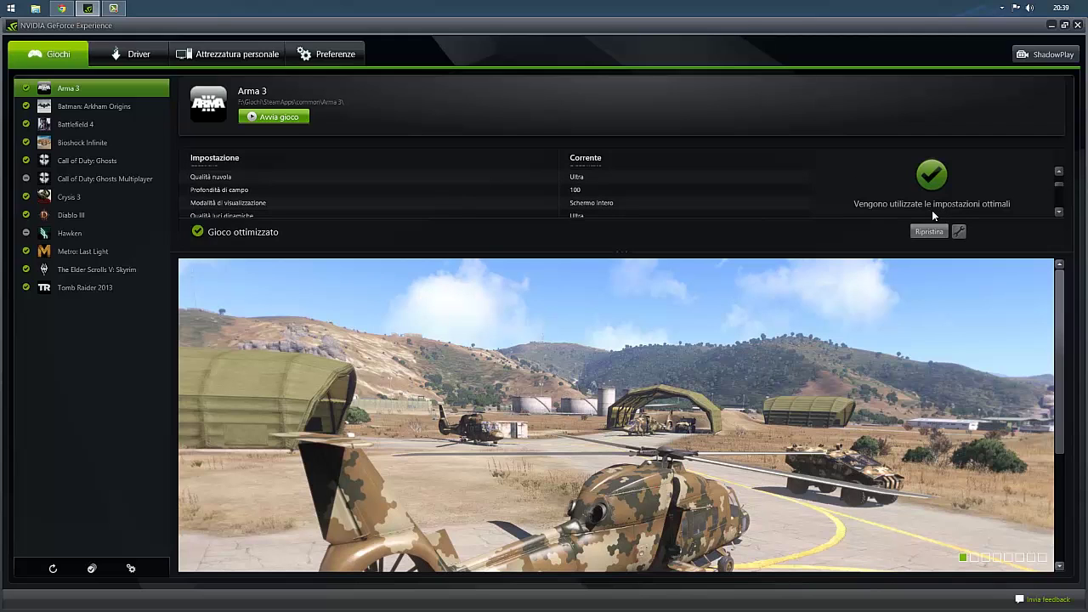
click(1060, 171)
click(1059, 171)
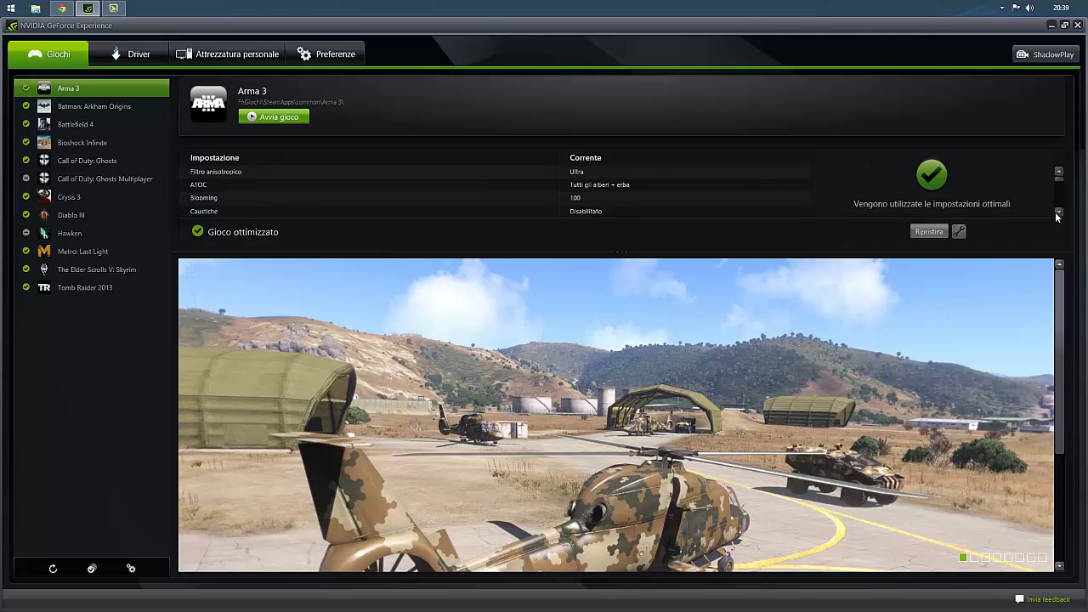
scroll(1058, 218, down, 3)
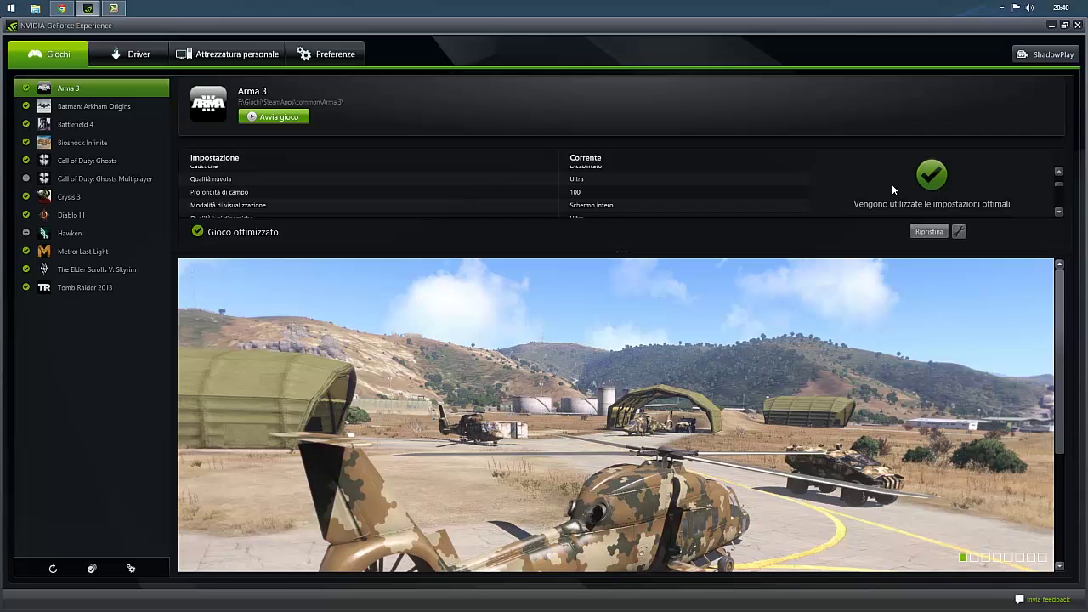
click(1060, 213)
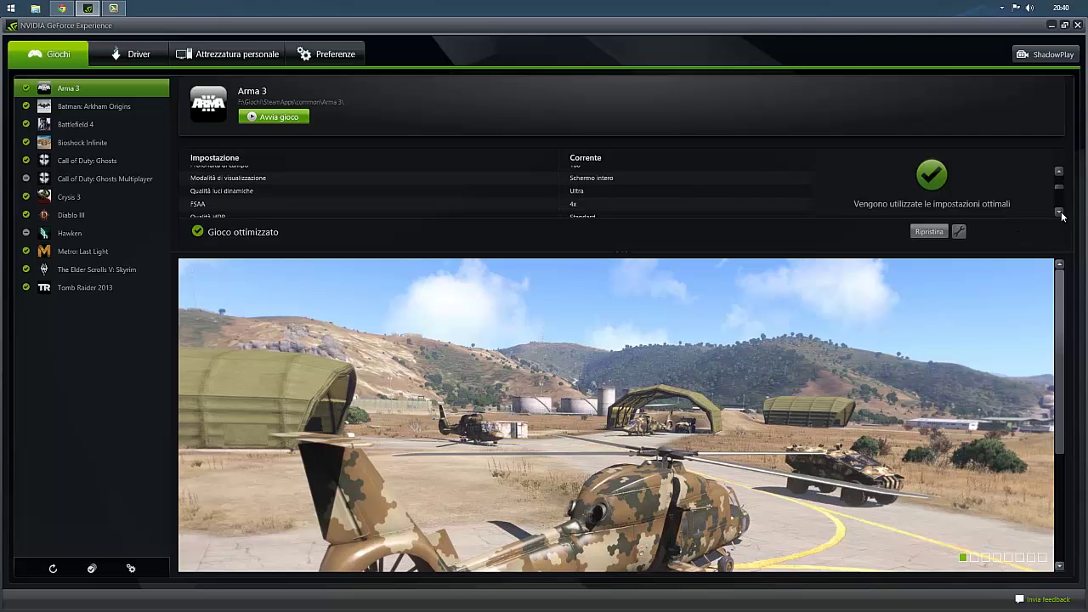
scroll(1061, 213, down, 4)
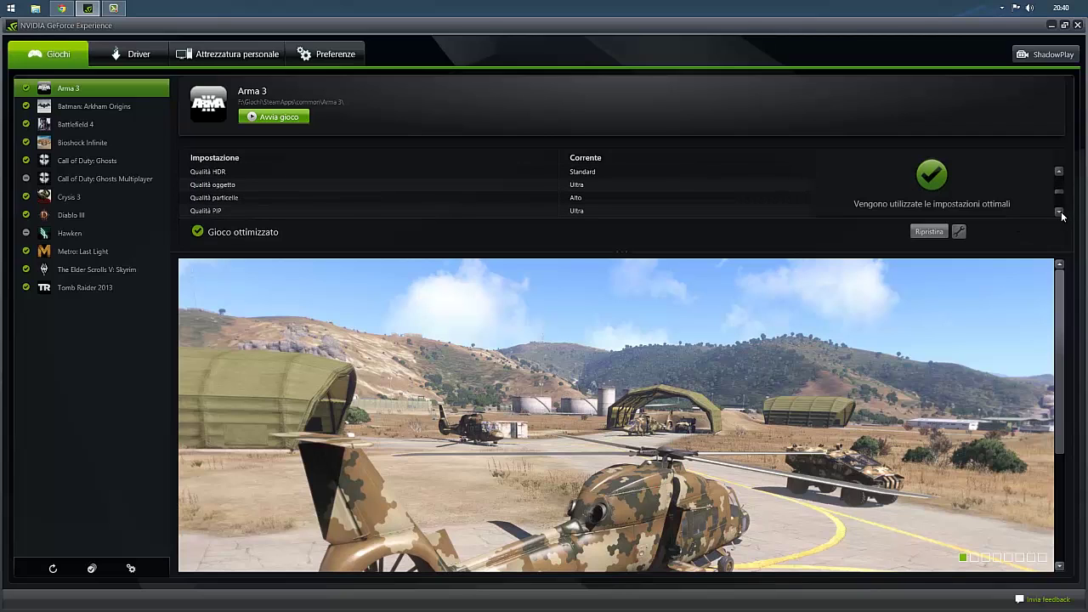
Step: Read the explanations of the marked graphics settings on Arma 3's first preview image, including terrain quality, shadow visibility and texture quality
mouse_move(1062, 374)
mouse_down()
mouse_move(1063, 414)
mouse_move(1064, 374)
mouse_up()
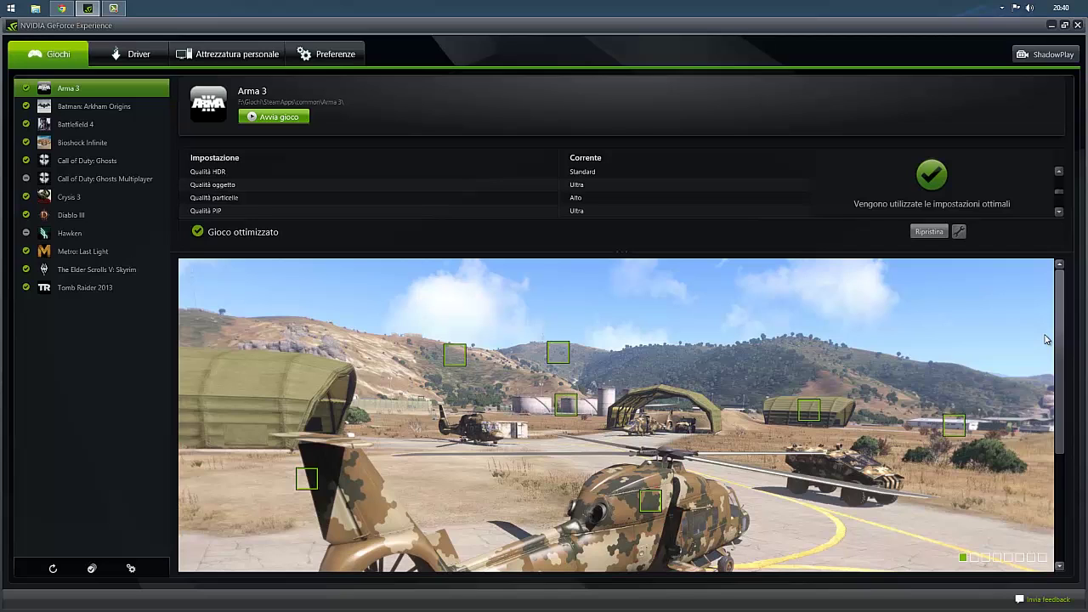
drag(1058, 333, 1051, 381)
scroll(1051, 380, up, 3)
mouse_move(454, 358)
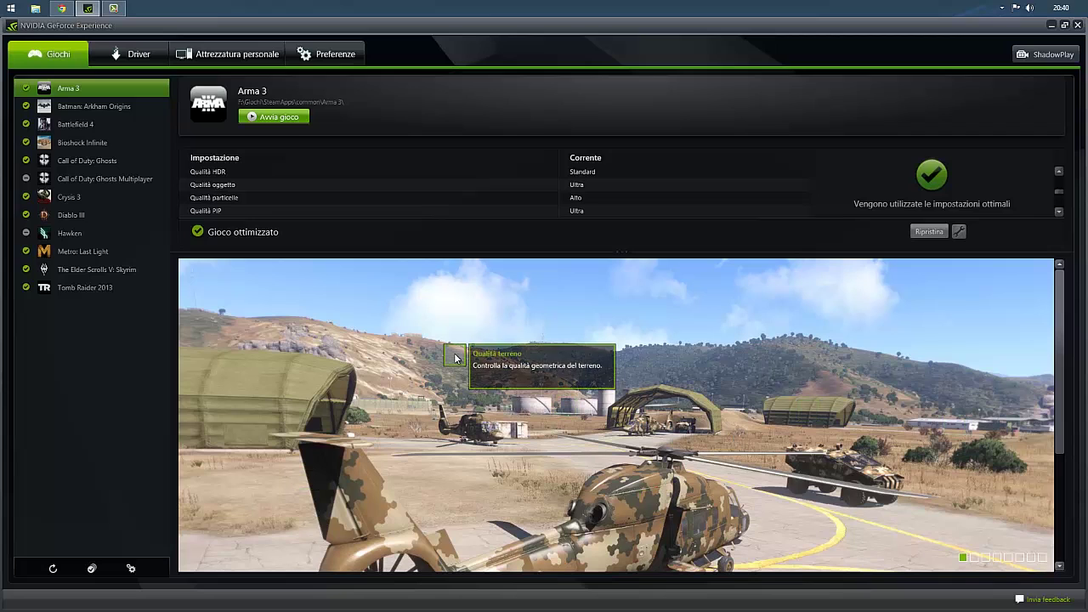
mouse_move(557, 355)
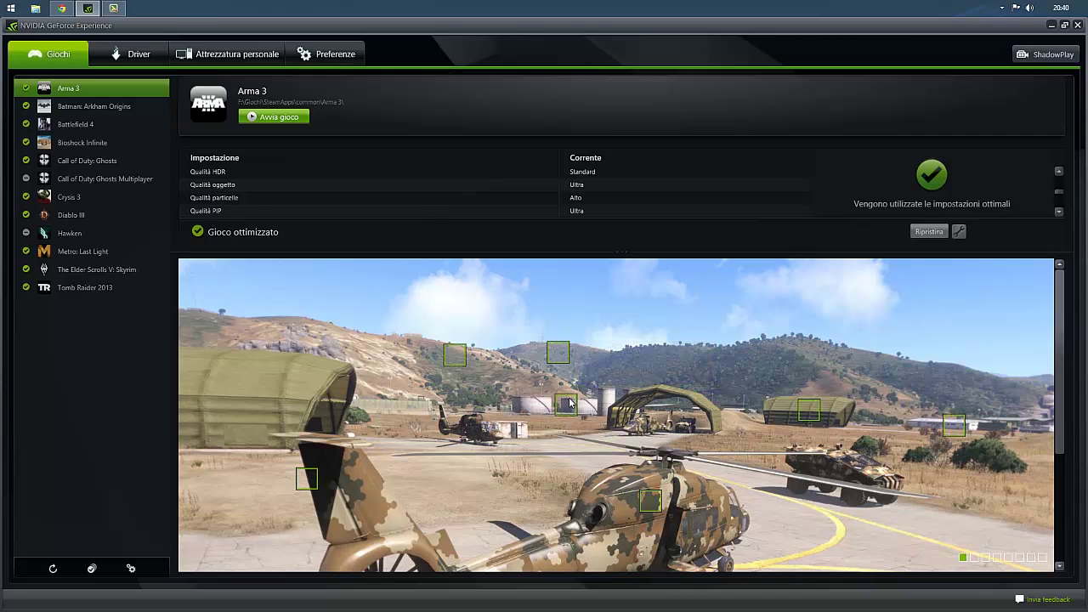
mouse_move(570, 403)
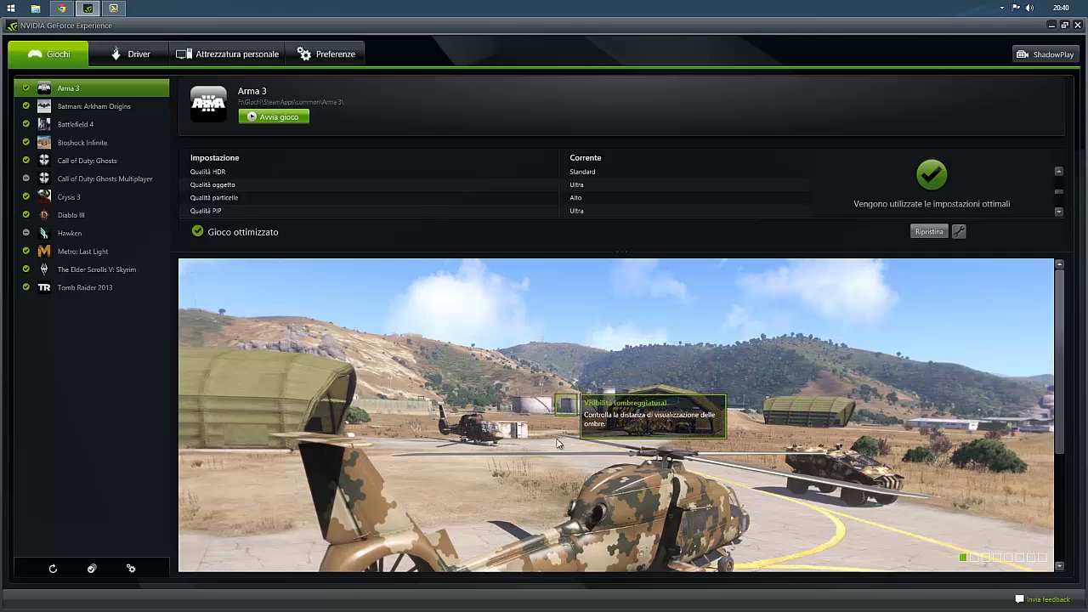
mouse_move(660, 501)
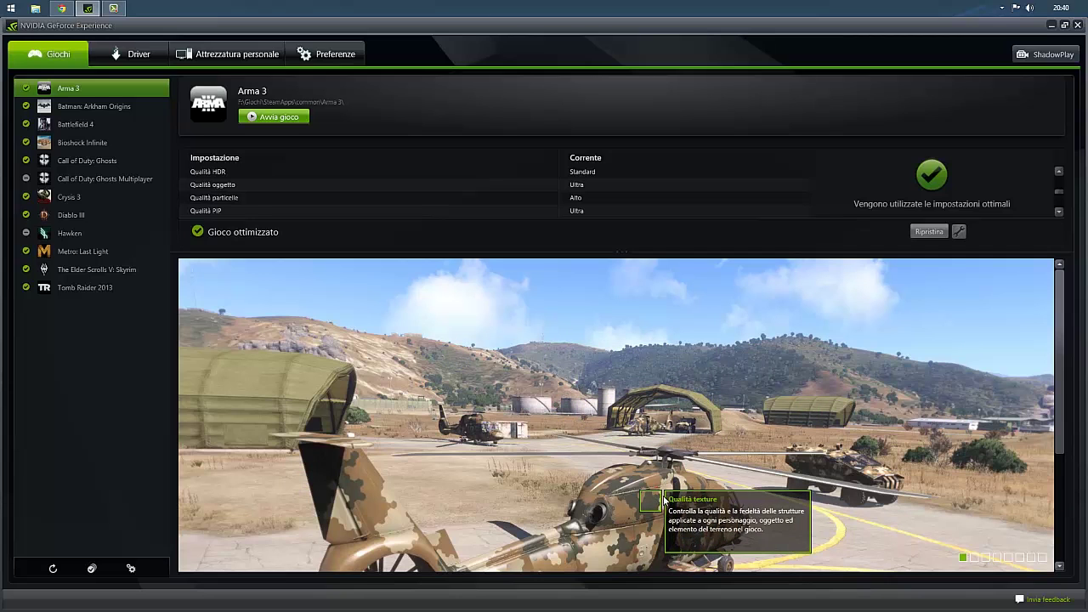
mouse_move(809, 418)
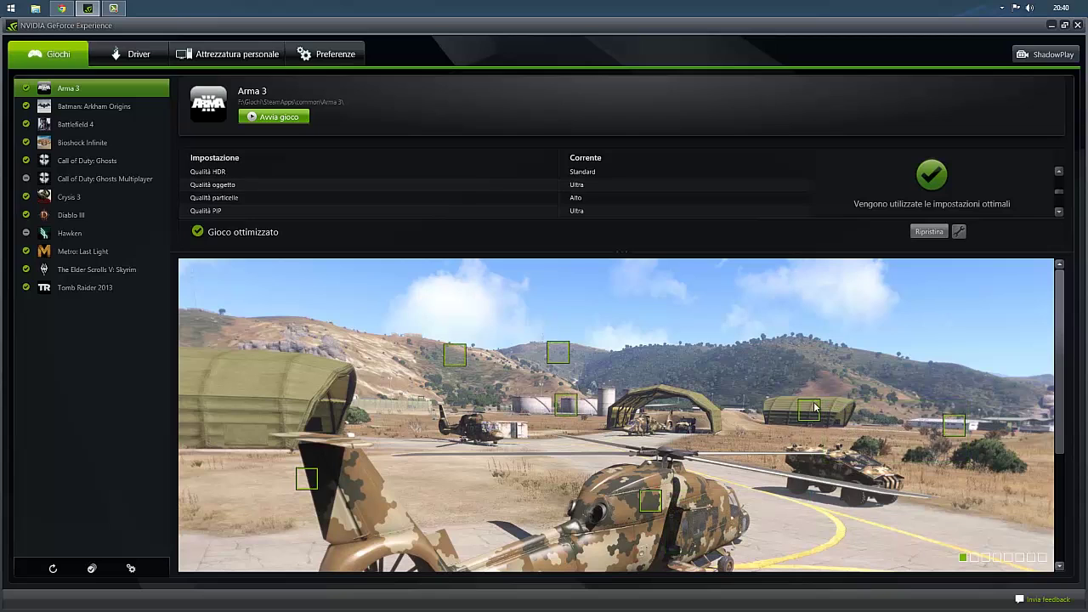
mouse_move(963, 423)
Step: View the third and fourth preview images of Arma 3
scroll(1025, 487, down, 2)
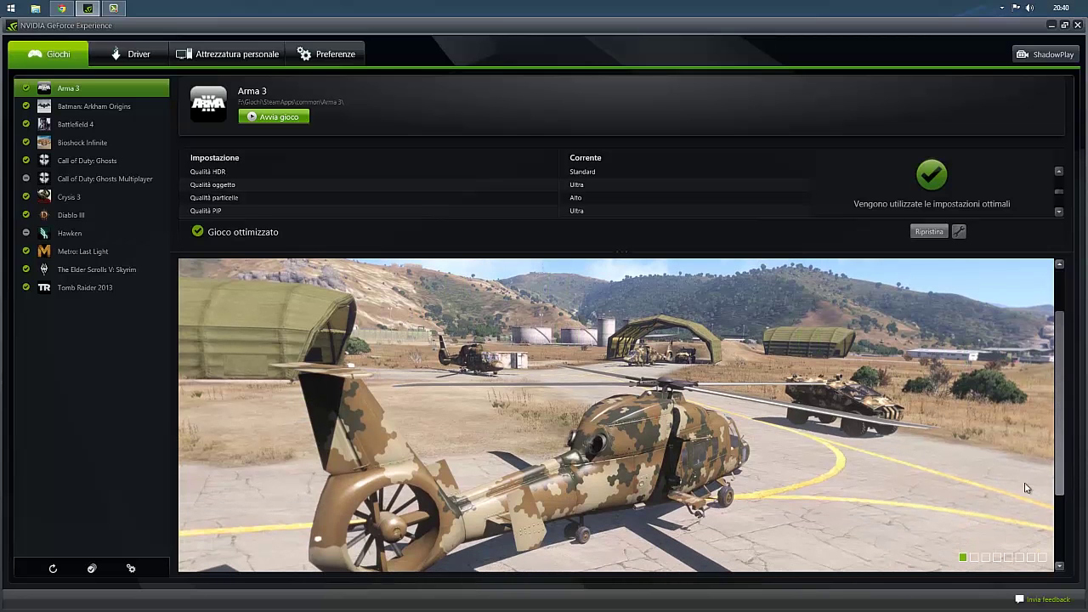
click(985, 557)
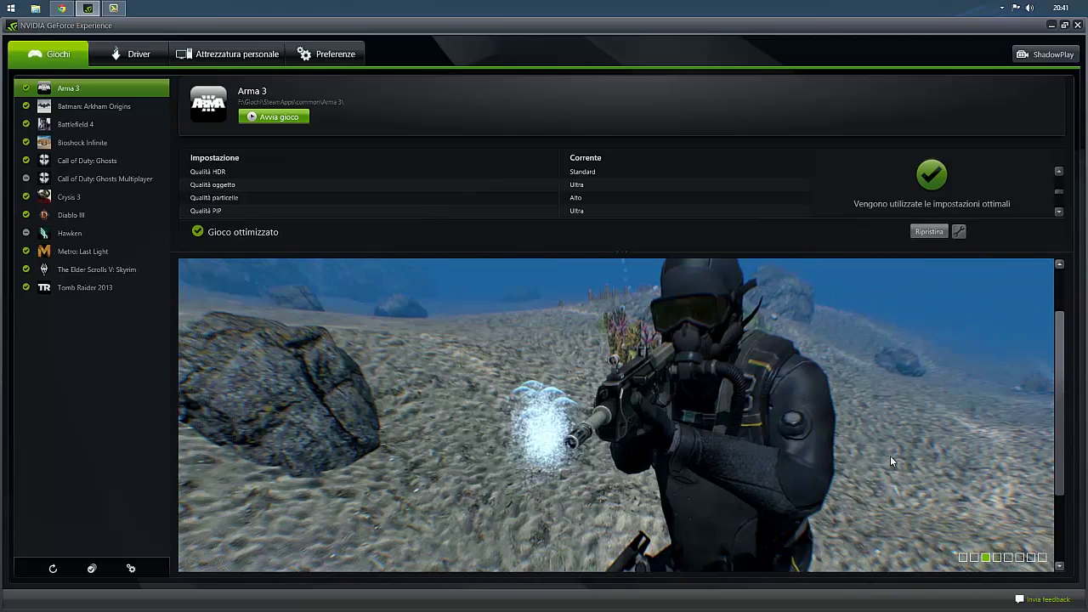
scroll(490, 352, up, 2)
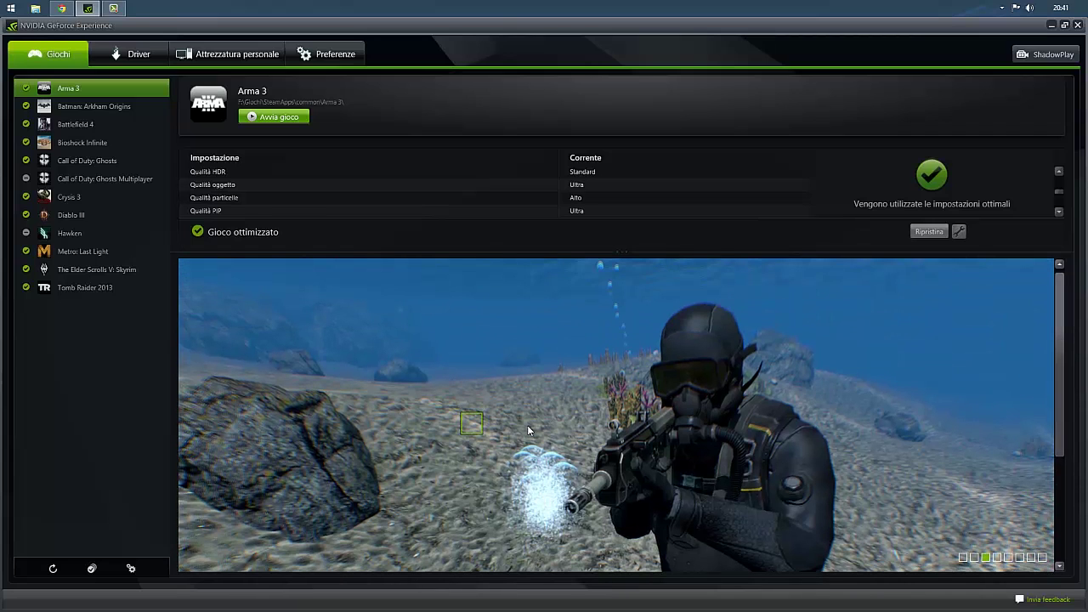
click(998, 557)
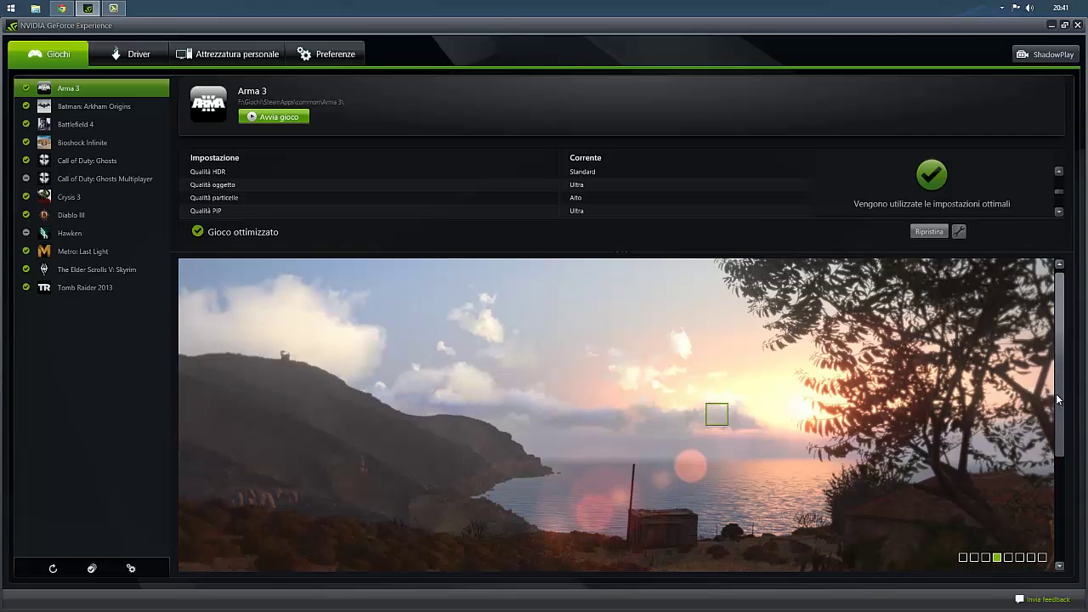
scroll(1058, 399, down, 2)
Step: Select Battlefield 4, read the ambient occlusion explanation on its preview image and show the fourth image
click(59, 128)
mouse_move(633, 439)
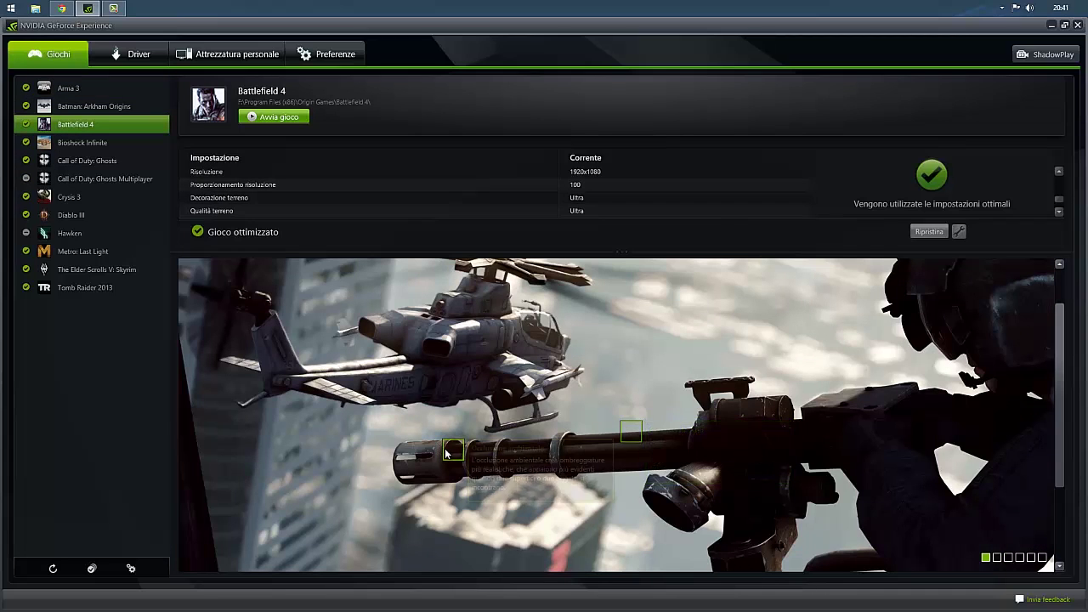
mouse_move(446, 453)
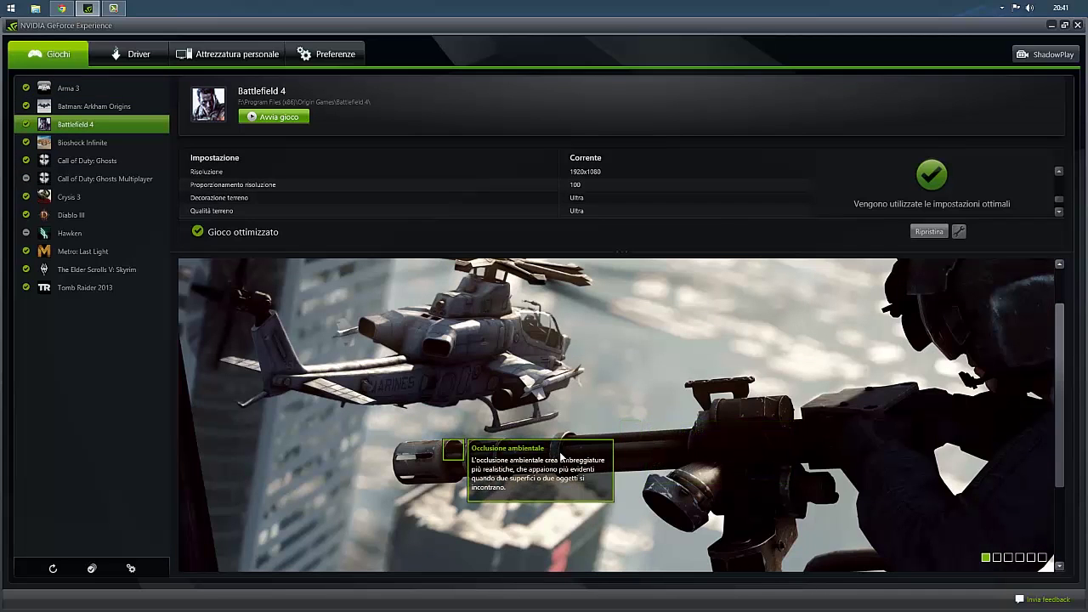
drag(1060, 474, 1062, 550)
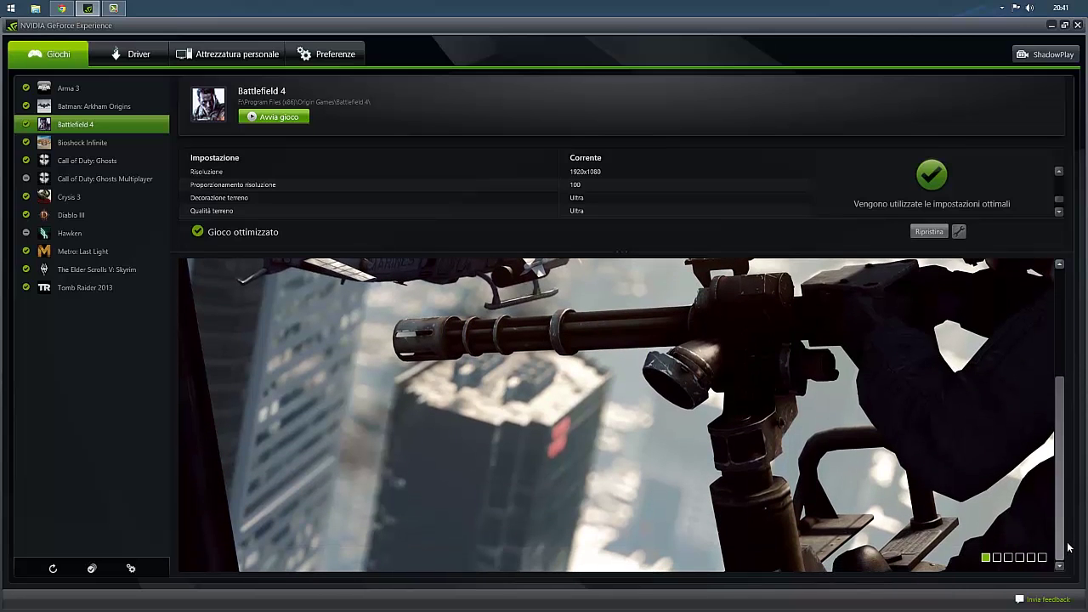
click(1021, 558)
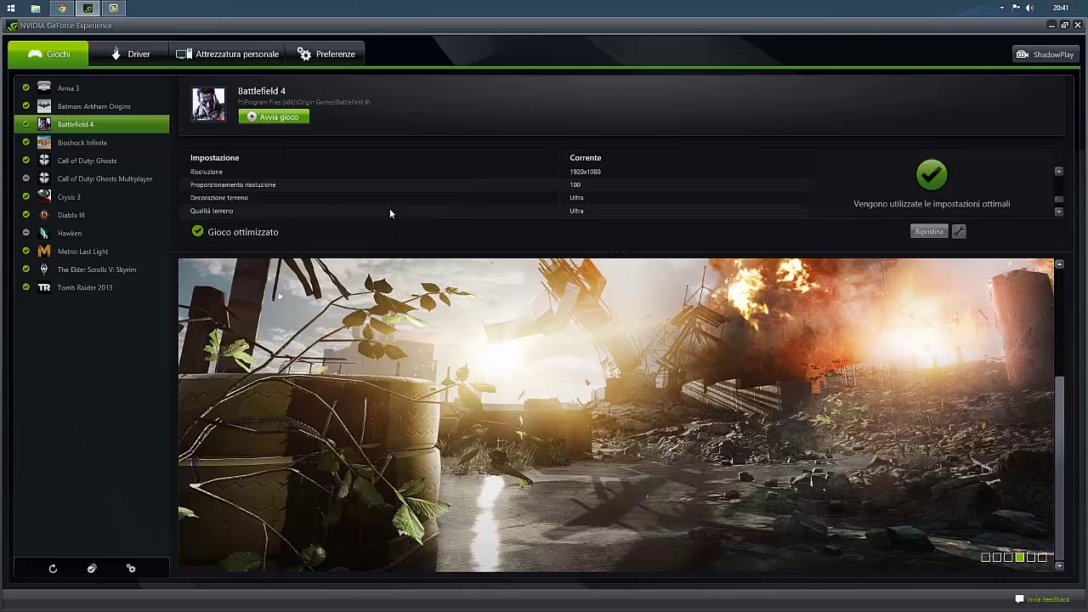
Step: Read the main highlights of the installed GeForce driver, then close them
click(111, 57)
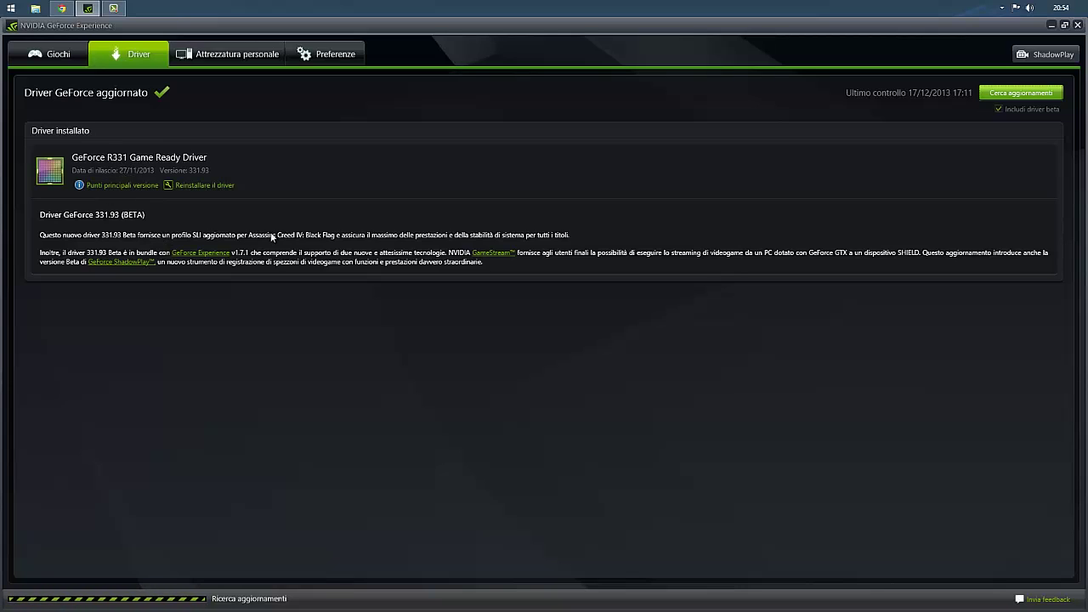
click(119, 186)
scroll(691, 344, down, 3)
scroll(697, 340, up, 2)
scroll(698, 286, up, 1)
scroll(692, 296, down, 3)
scroll(697, 280, up, 3)
click(689, 427)
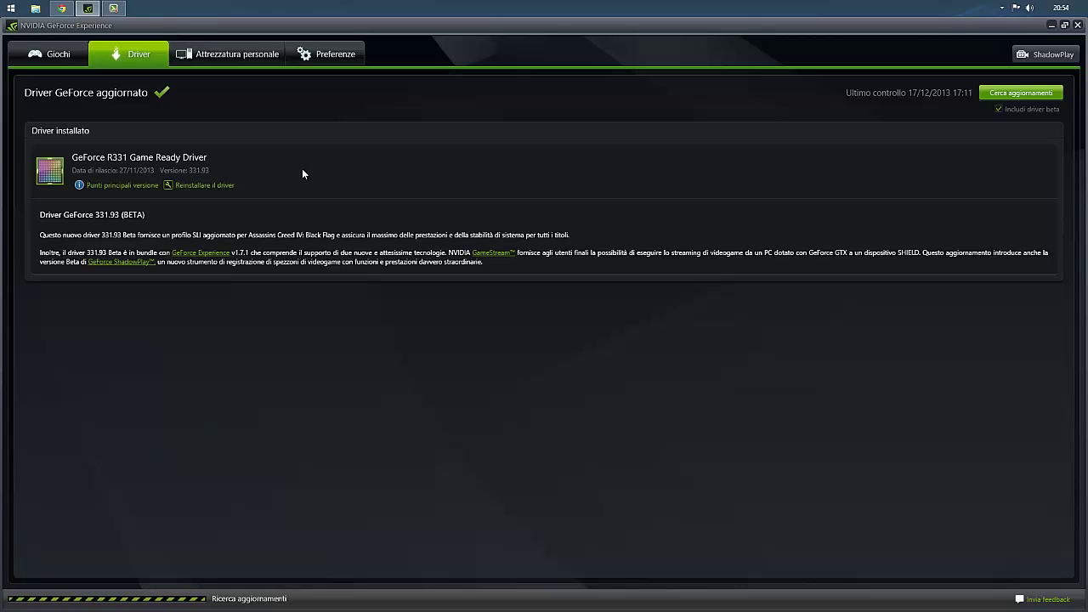
Step: Review the PC's hardware details and the system requirements for game optimization and ShadowPlay, ending on the overview
click(239, 54)
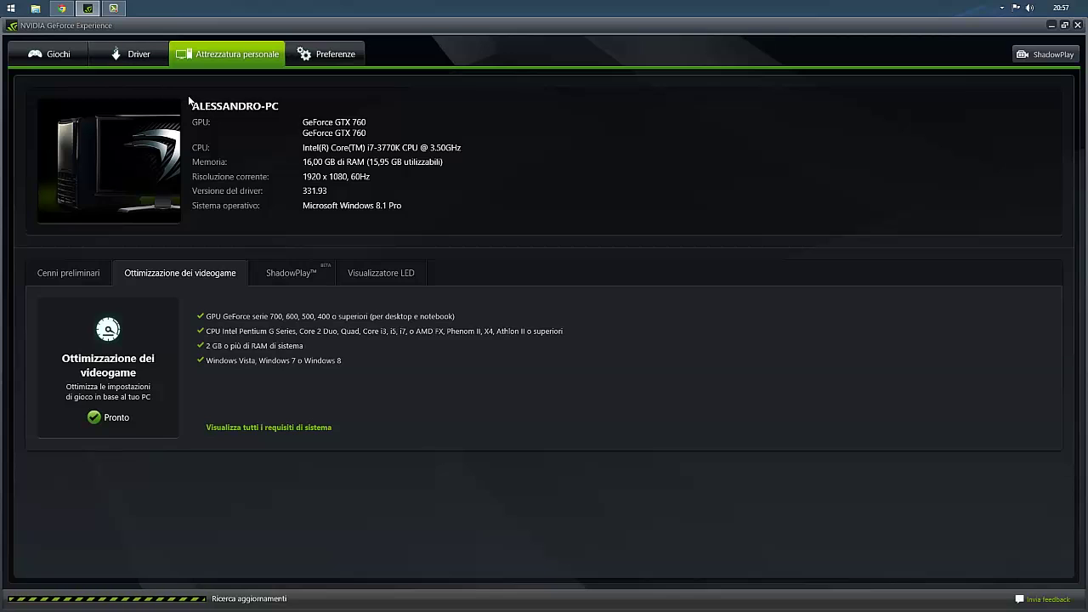
click(86, 279)
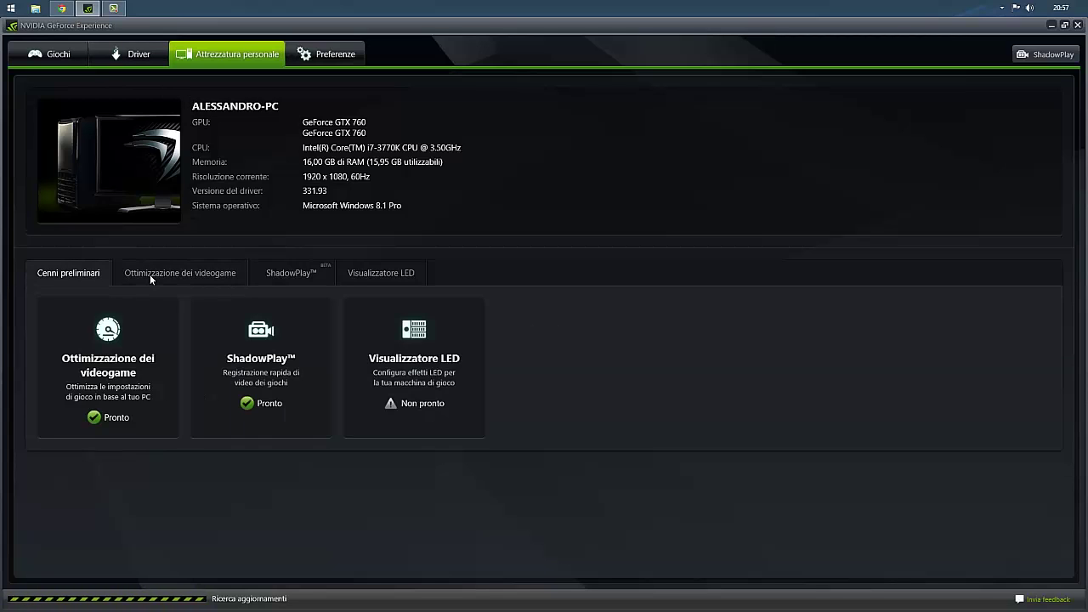
click(149, 275)
click(273, 276)
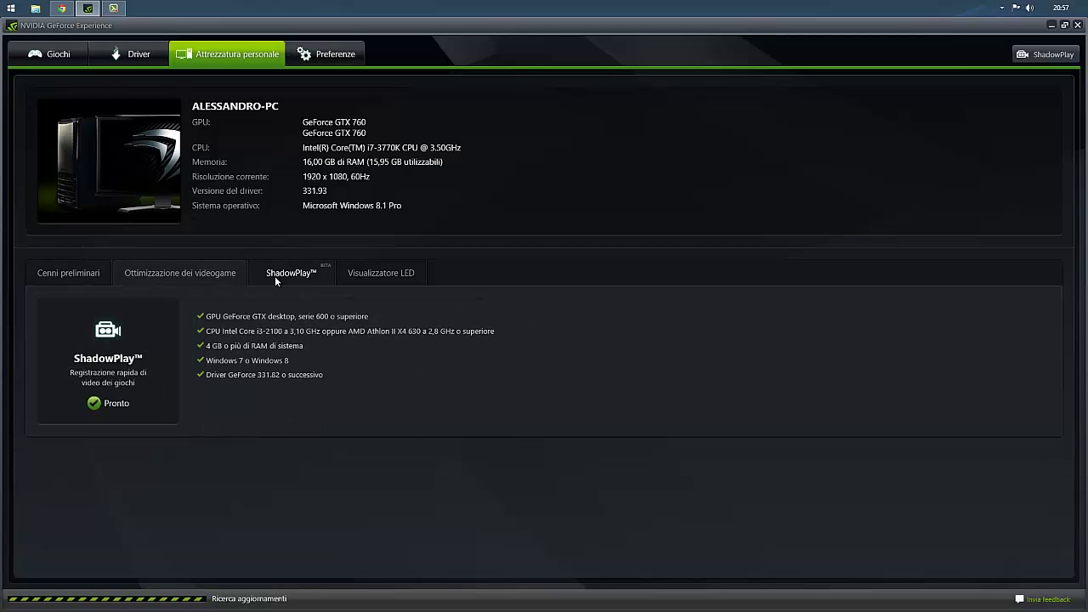
click(212, 272)
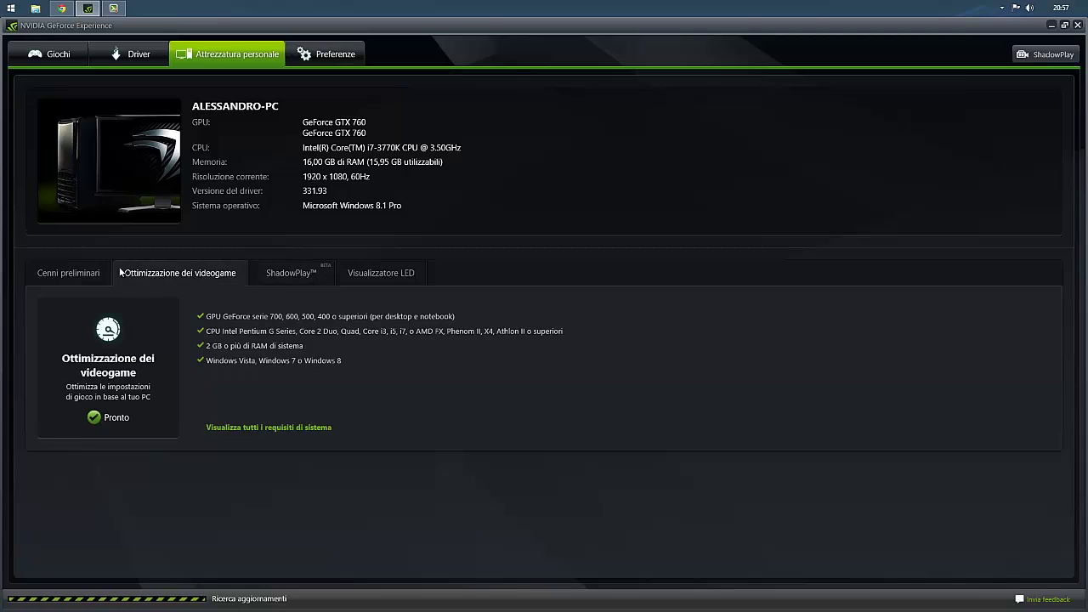
click(104, 272)
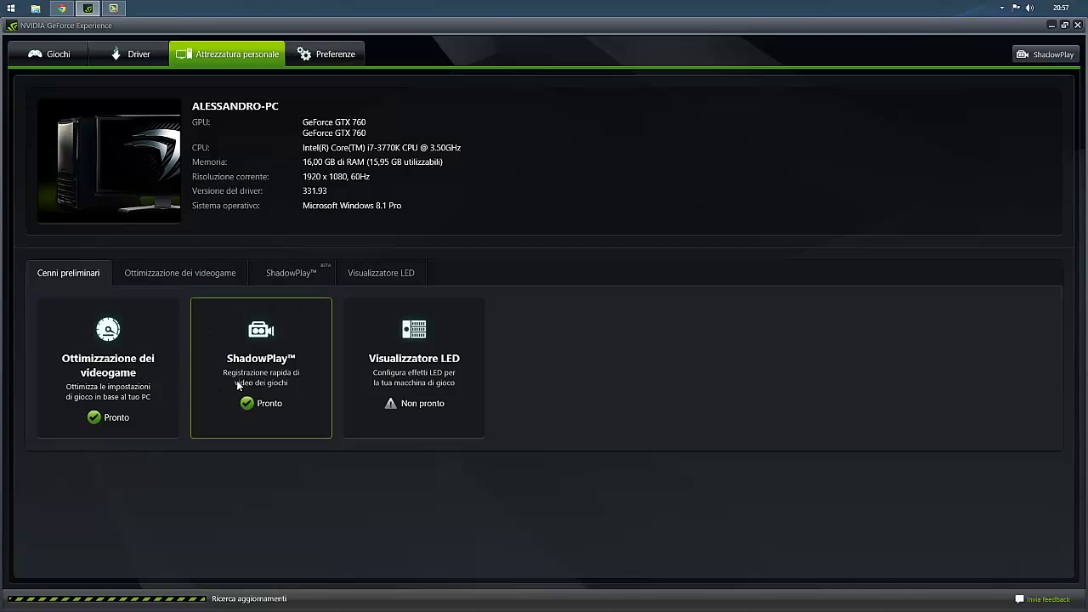
Step: Check the general and game preferences, then return to the game list
click(315, 57)
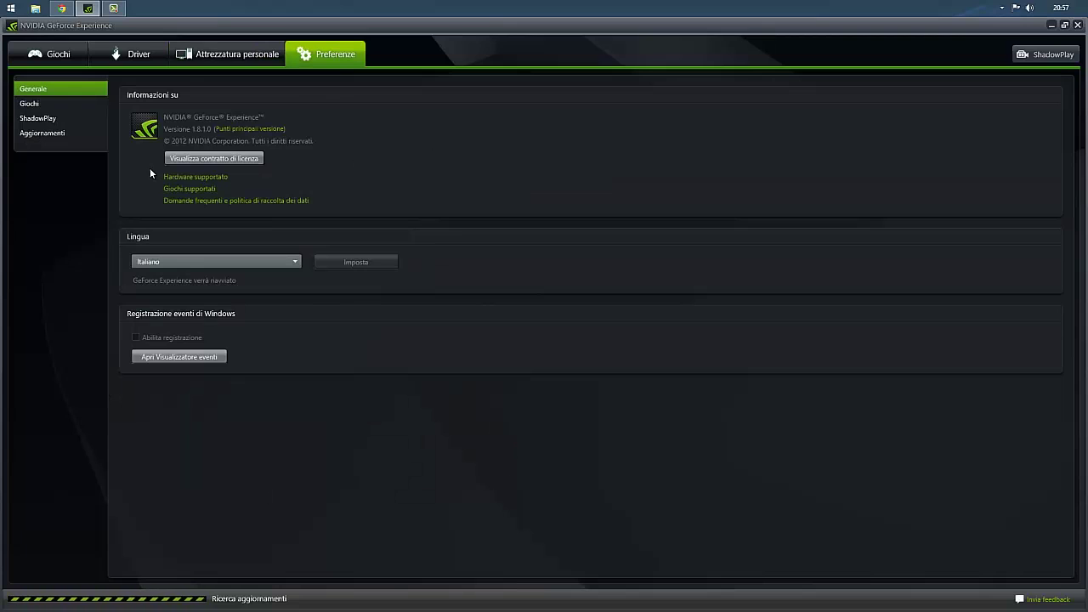
click(32, 104)
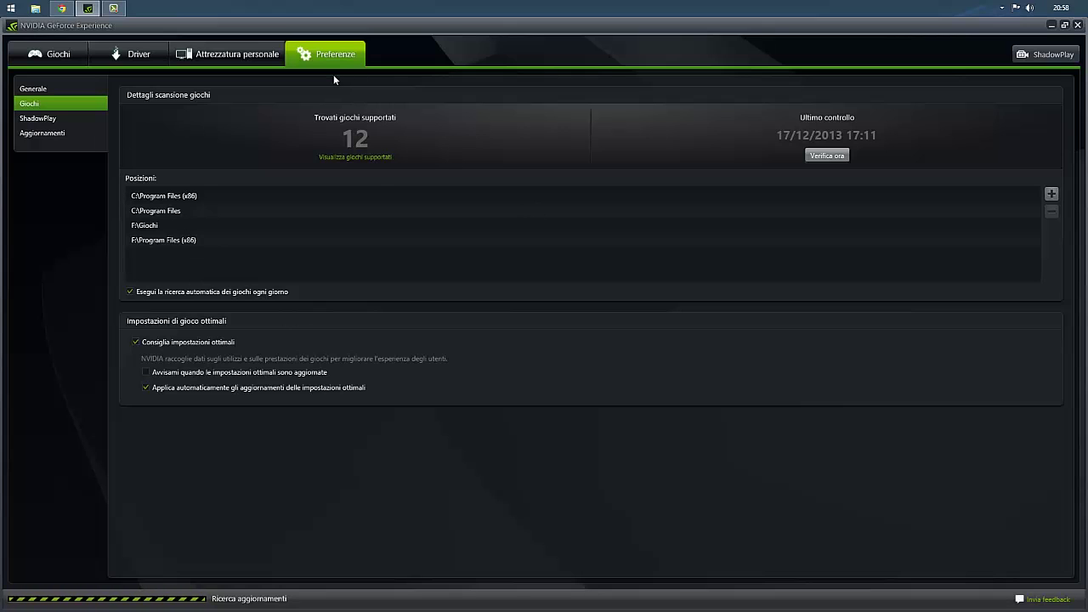
click(34, 56)
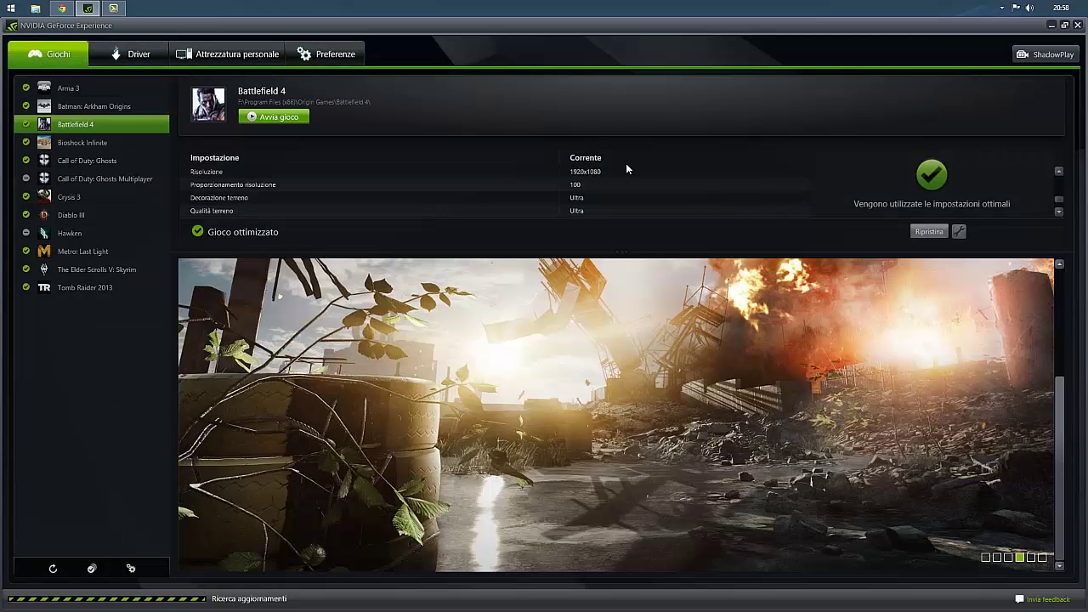
Step: Open ShadowPlay and switch it off and back on
click(1027, 57)
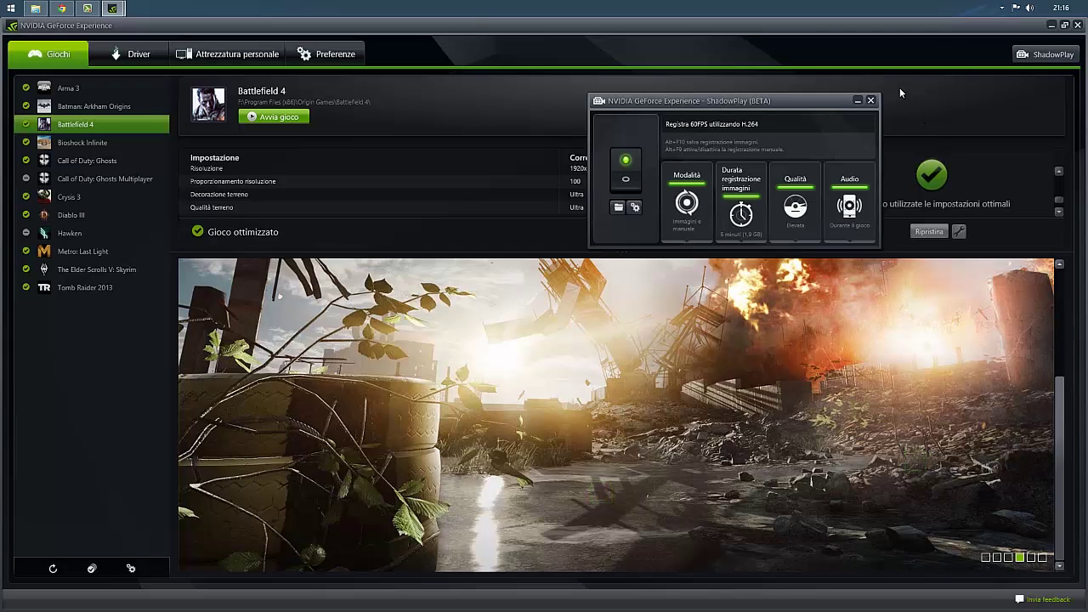
click(625, 180)
click(625, 169)
click(629, 171)
click(628, 167)
Step: Look at ShadowPlay's options for recording mode, recording duration and quality
click(698, 219)
click(741, 216)
click(741, 214)
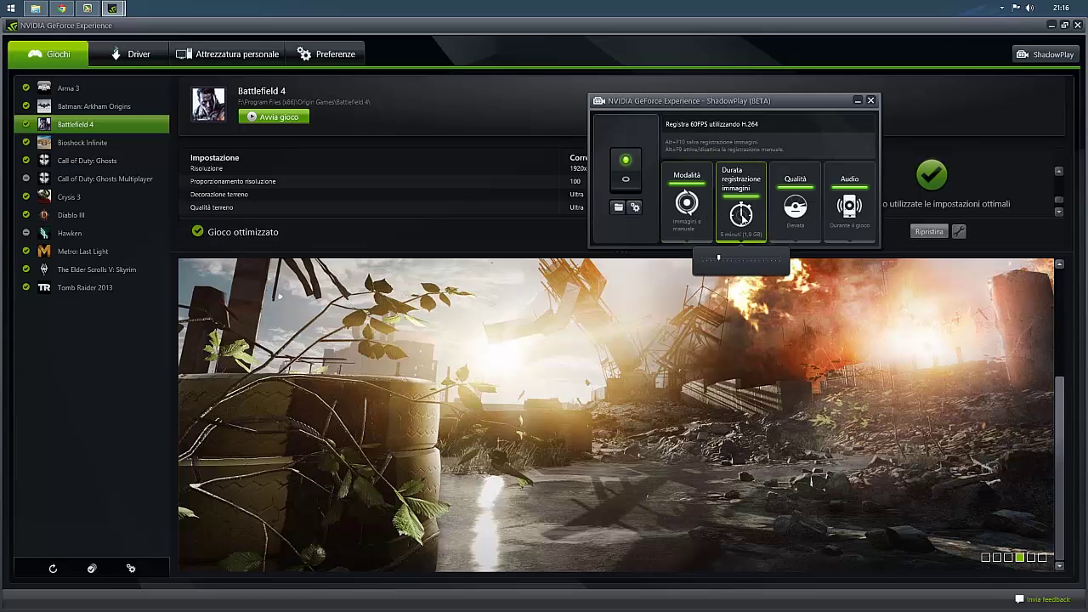
click(790, 216)
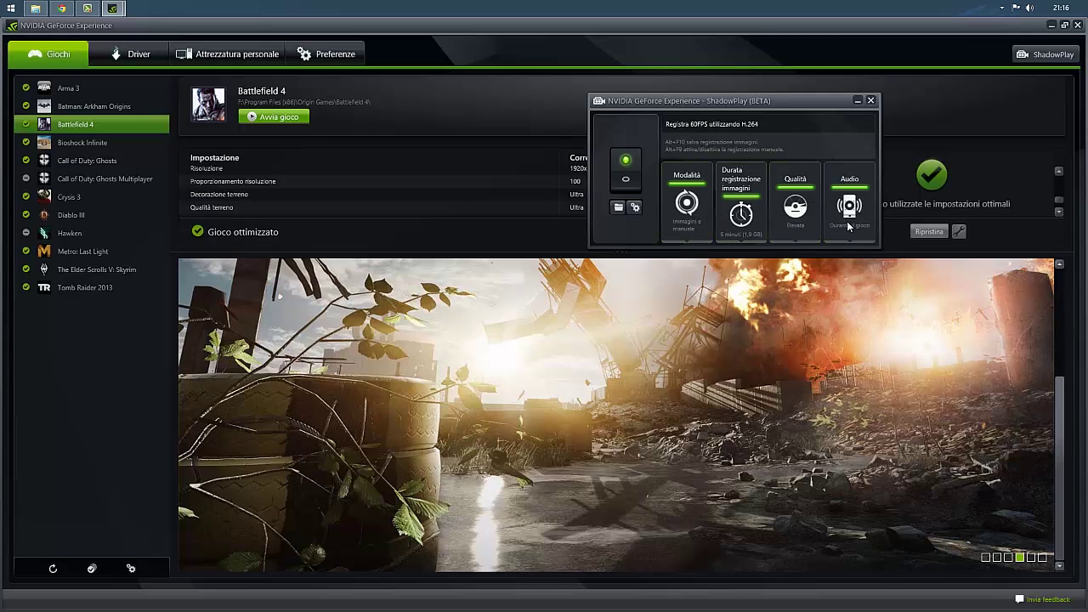
Step: Look through ShadowPlay's options for audio, recording duration, mode and quality
click(846, 221)
click(741, 219)
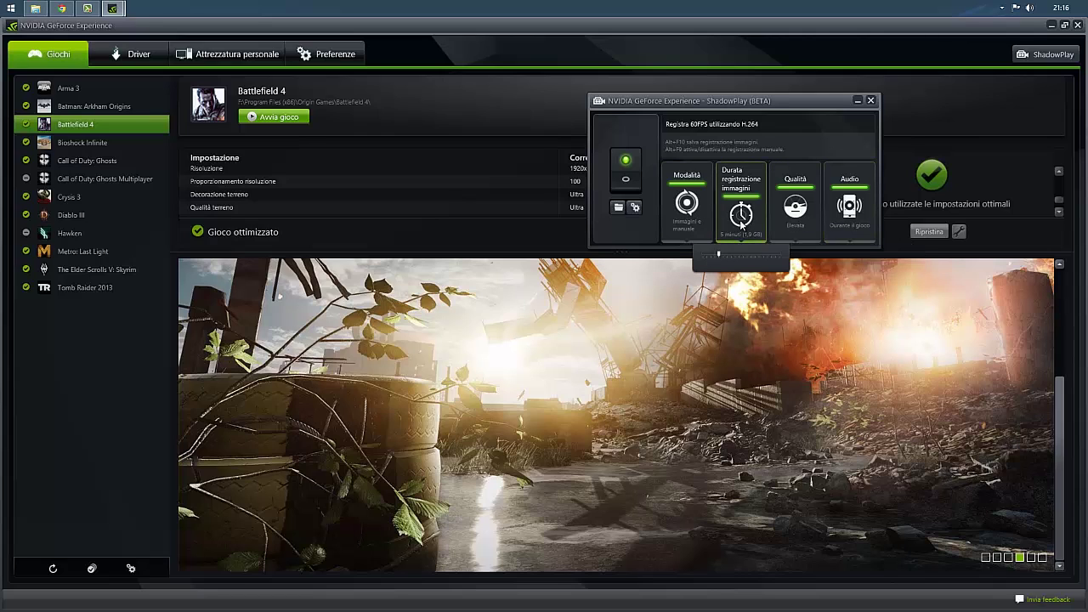
click(678, 214)
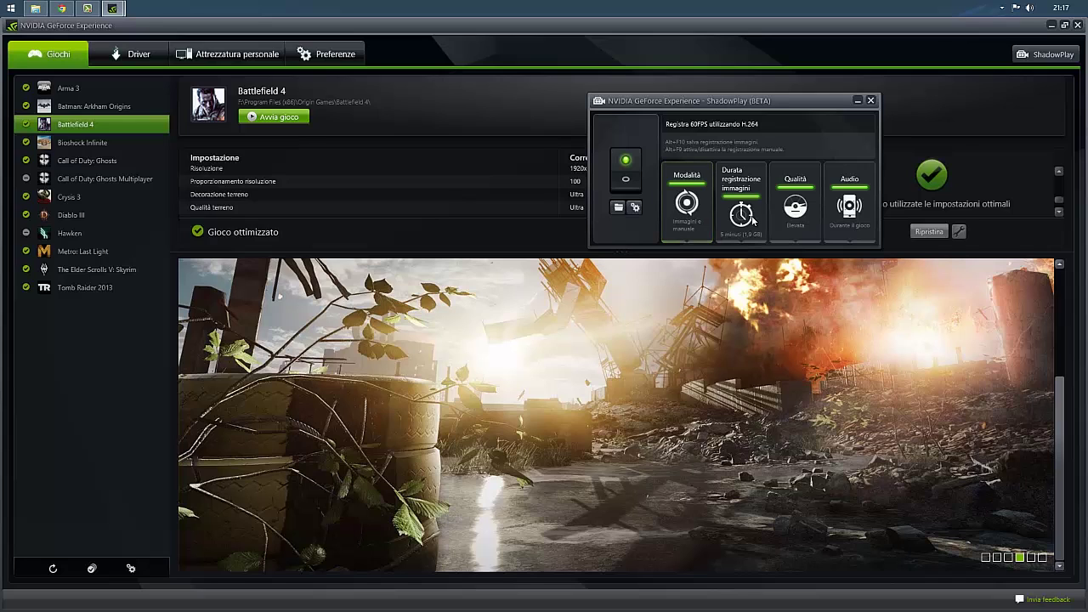
mouse_move(861, 215)
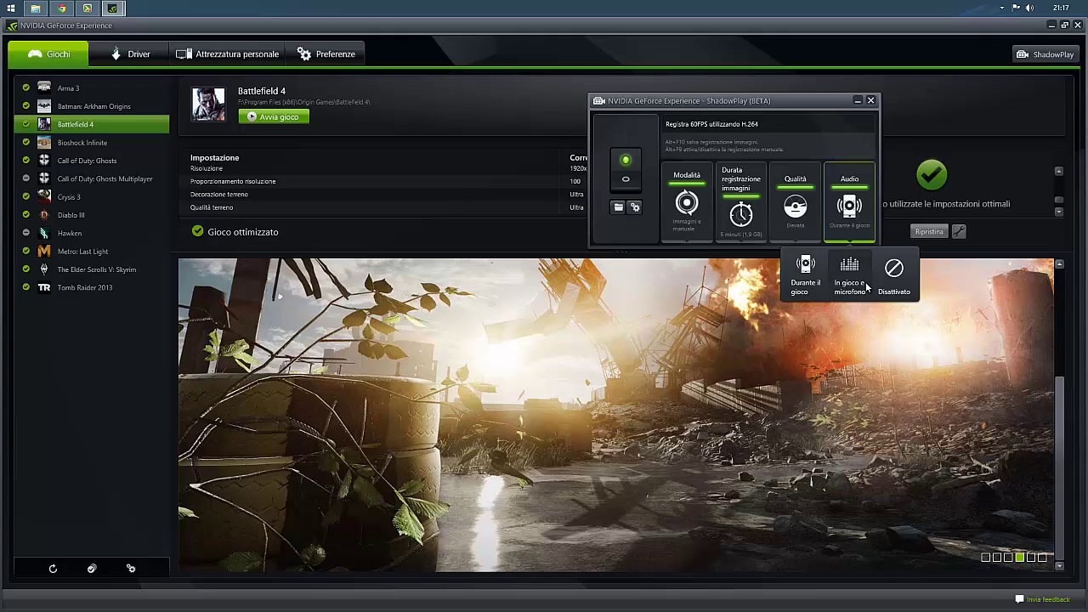
click(843, 222)
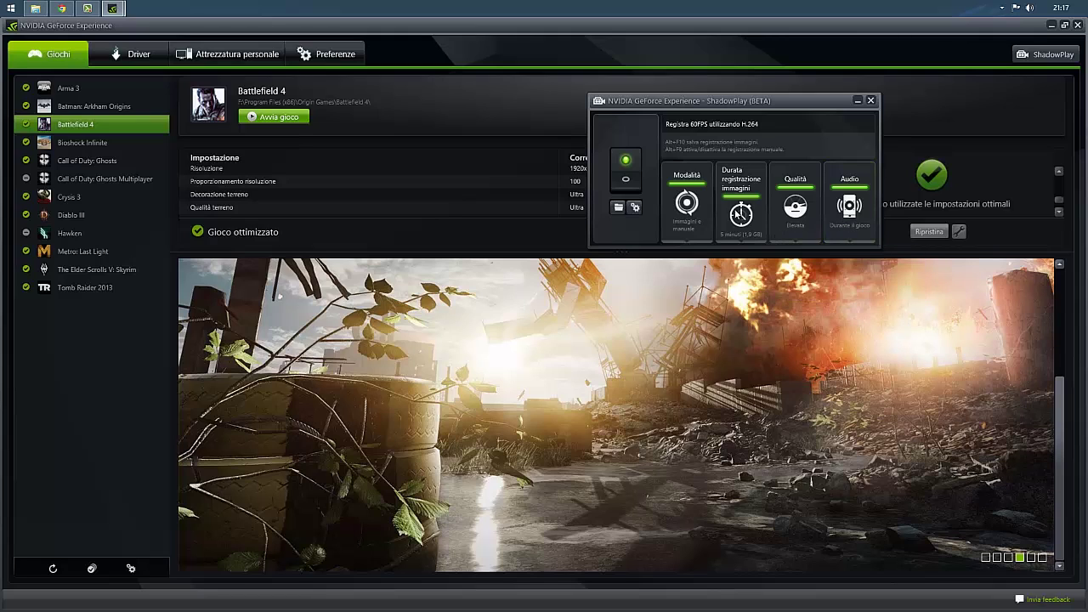
click(796, 218)
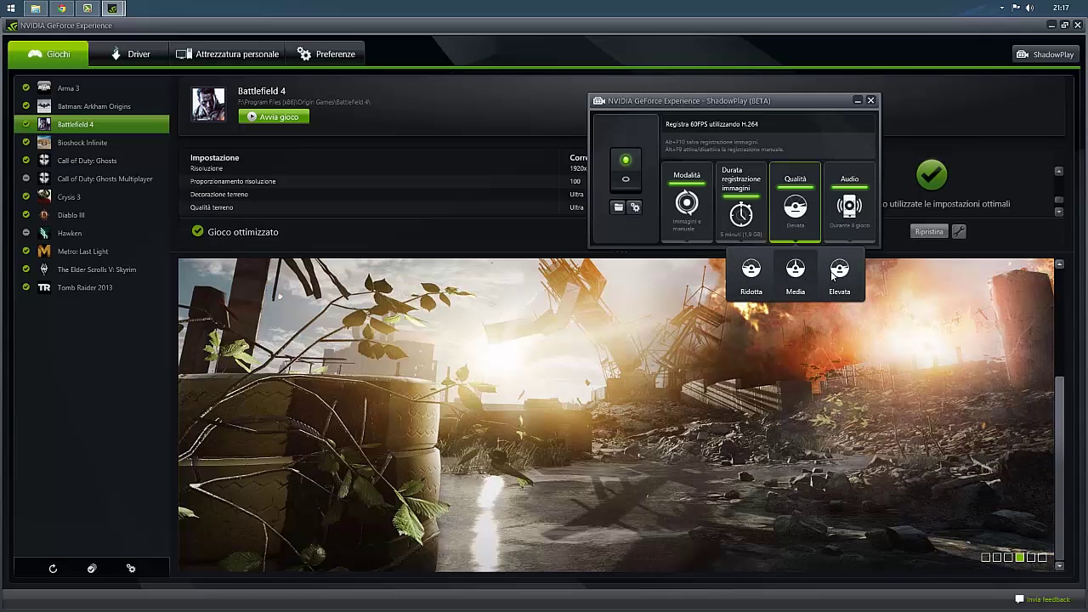
click(740, 222)
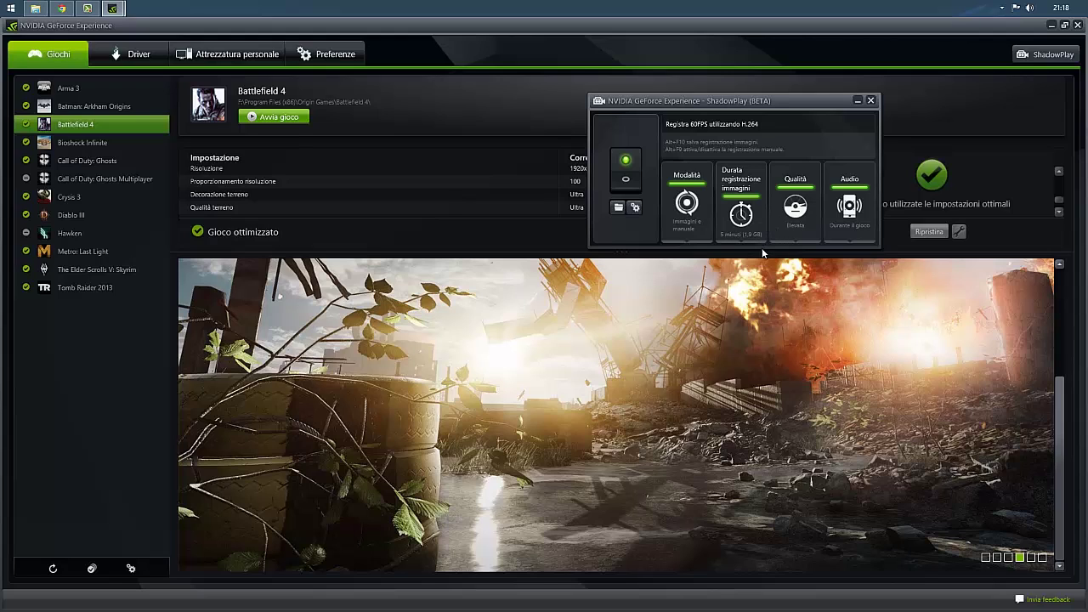
Step: Set ShadowPlay's recording quality to Media, trying Ridotta before returning to Media
click(790, 222)
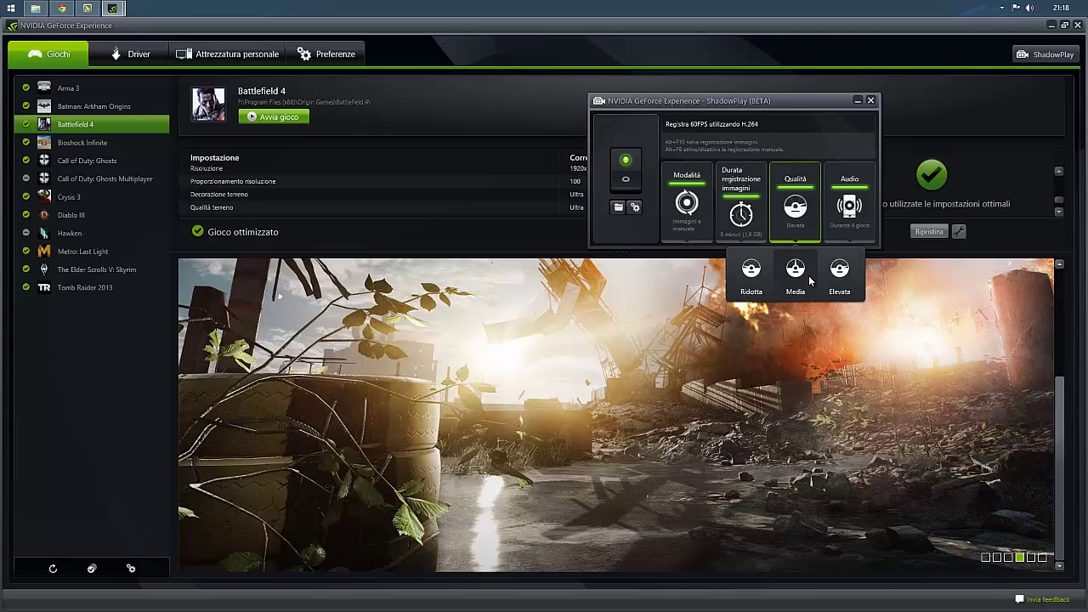
click(808, 275)
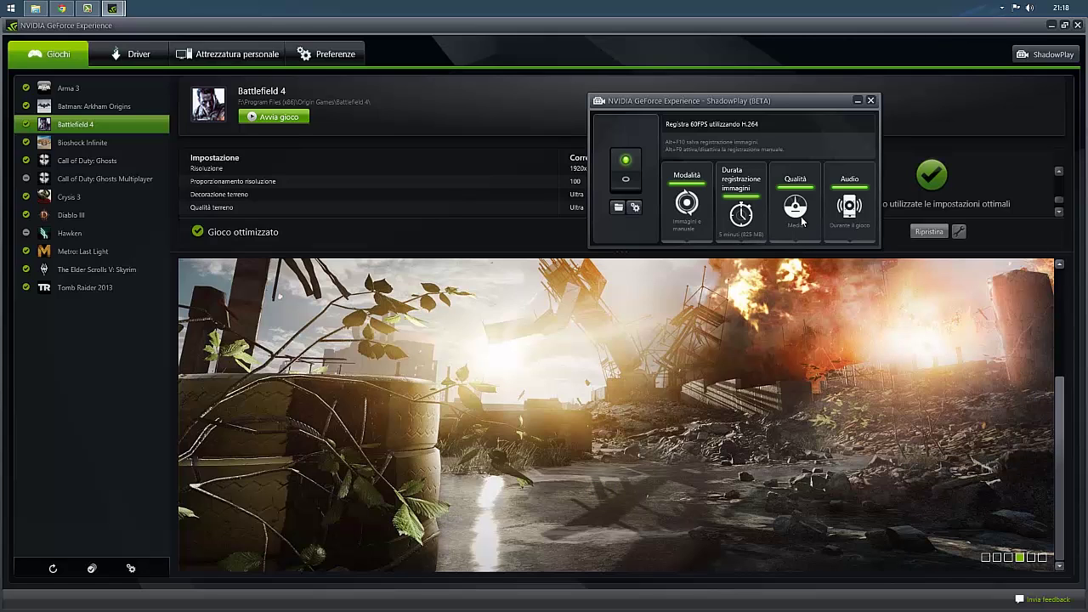
click(802, 219)
click(759, 272)
mouse_move(794, 212)
click(795, 266)
Step: Try longer recording durations and return the duration to 5 minutes
mouse_move(747, 221)
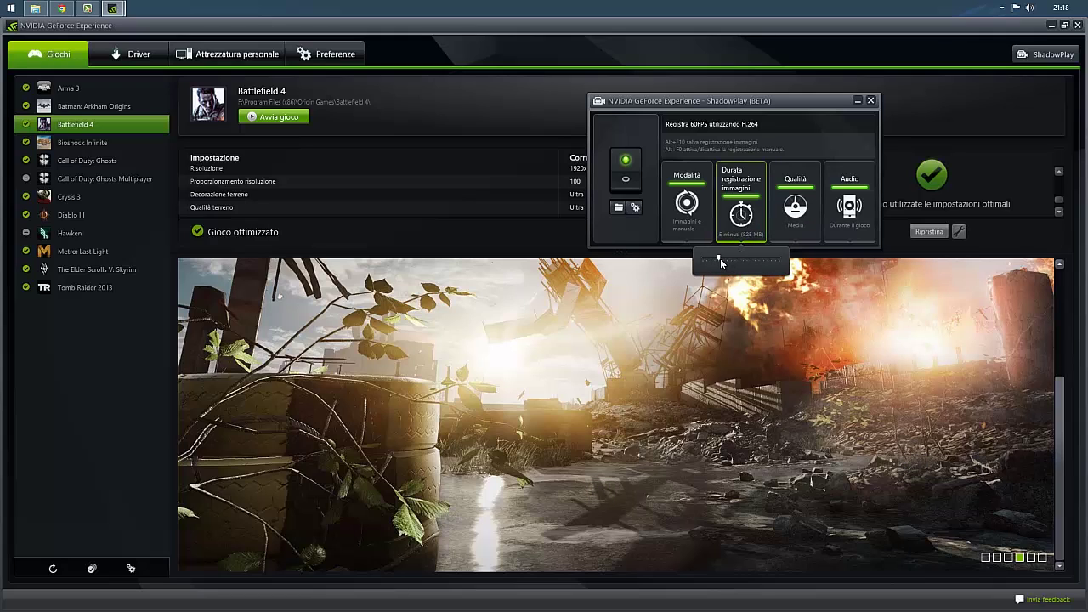
drag(720, 260, 738, 260)
drag(780, 260, 729, 259)
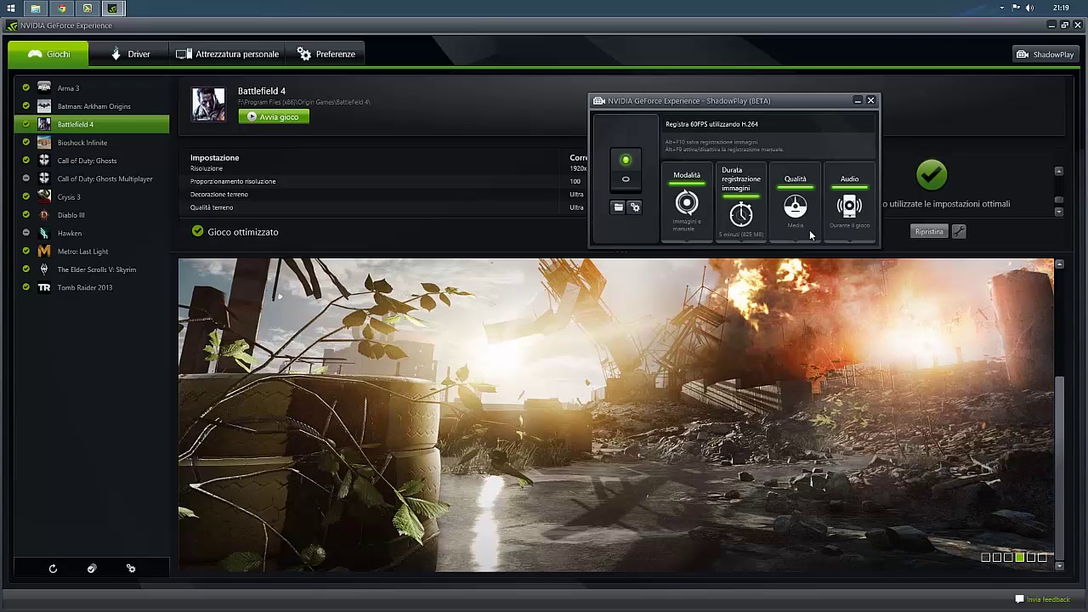
click(735, 234)
Step: Open the ShadowPlay preferences and compare the webcam overlay sizes P, M and G, ending on P
click(302, 57)
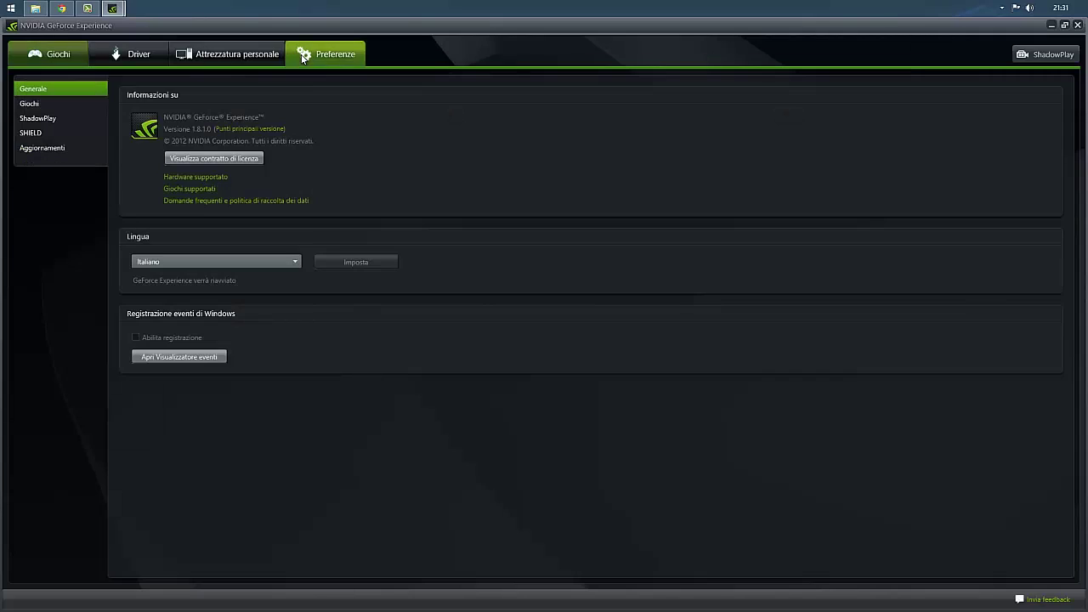
click(37, 119)
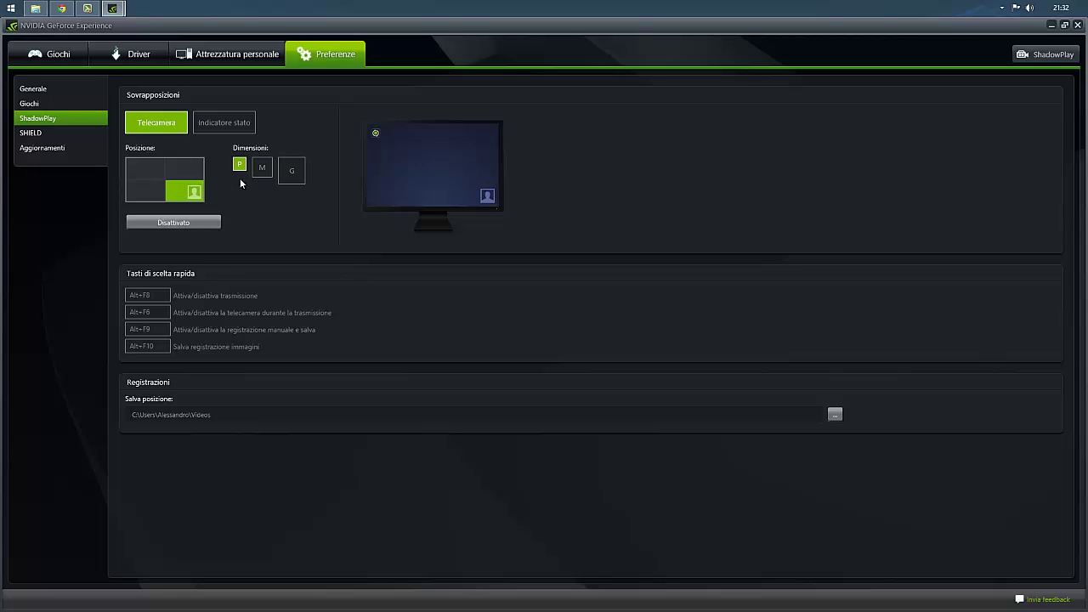
click(266, 172)
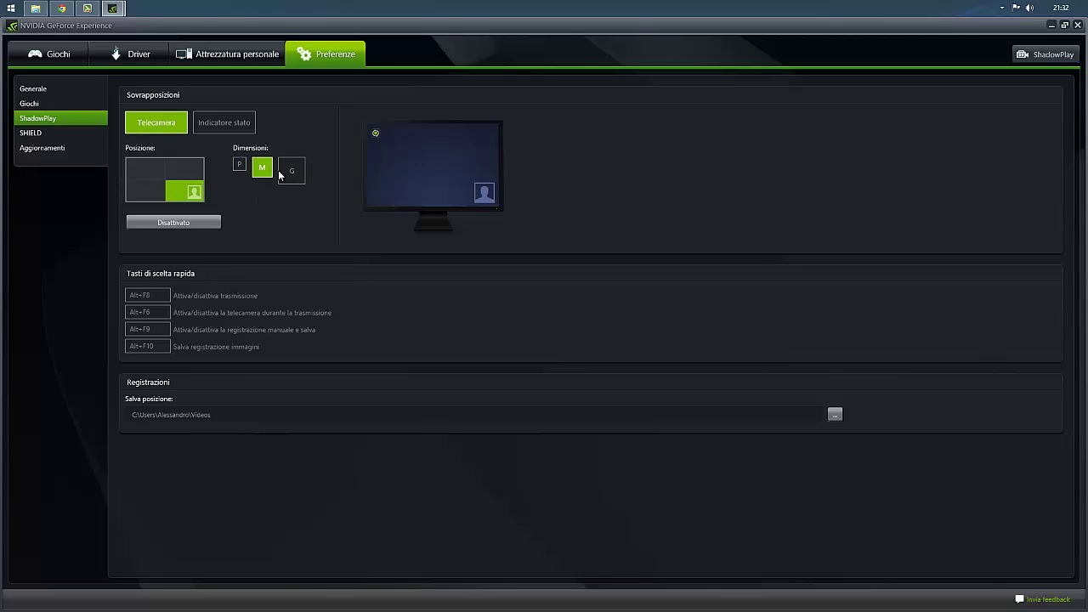
click(289, 175)
click(242, 166)
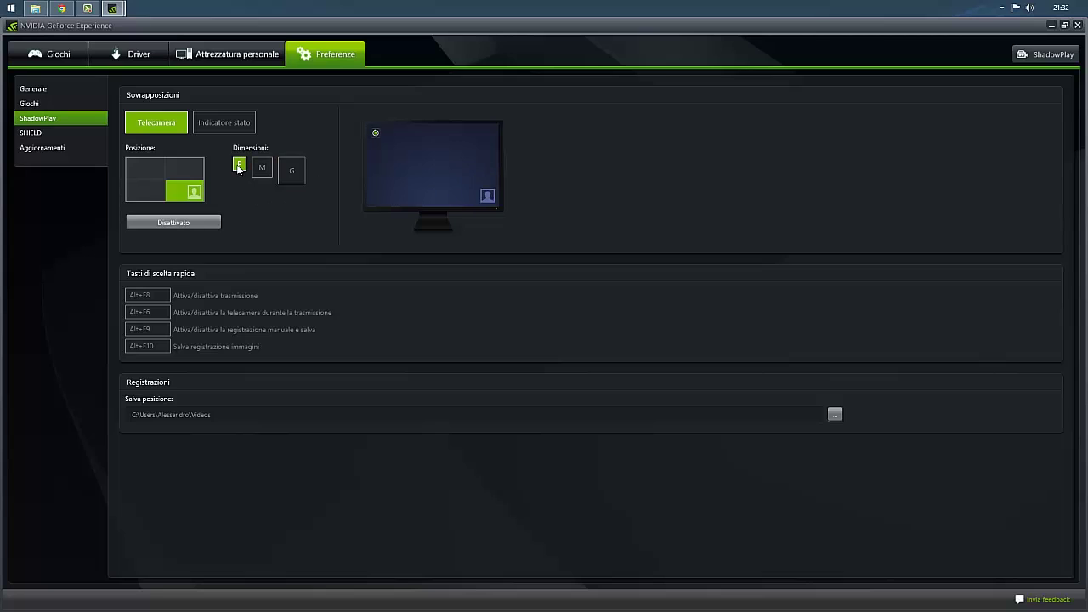
click(265, 174)
click(290, 174)
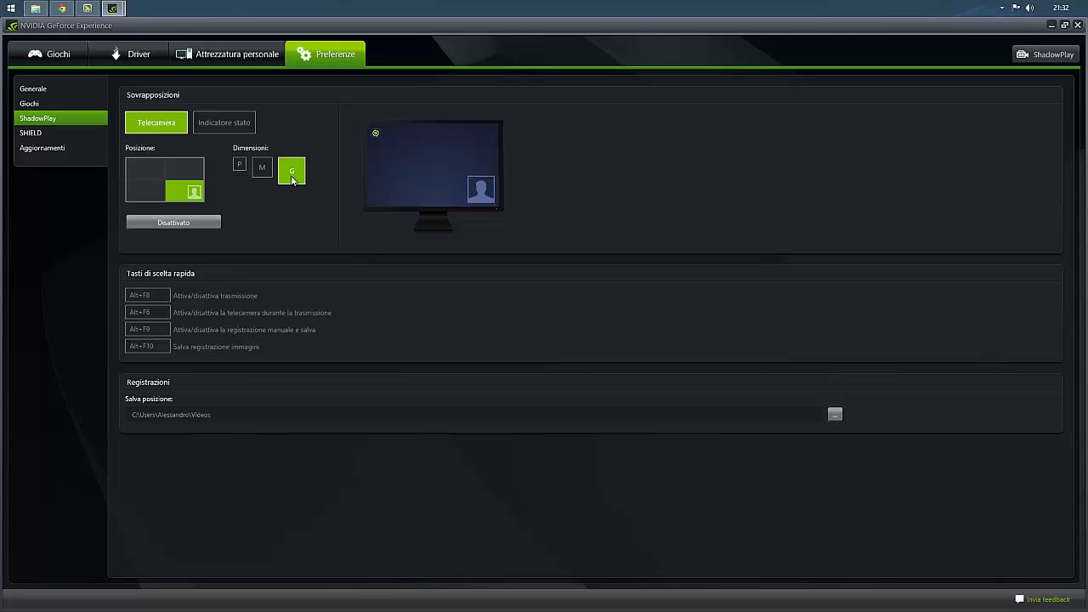
click(263, 174)
click(241, 166)
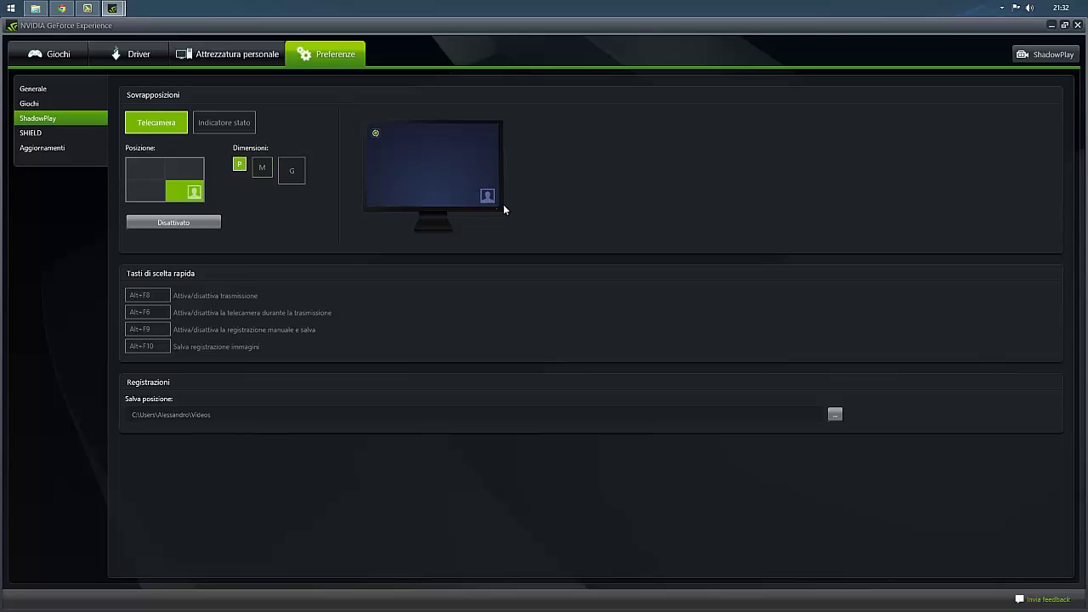
click(263, 169)
click(291, 172)
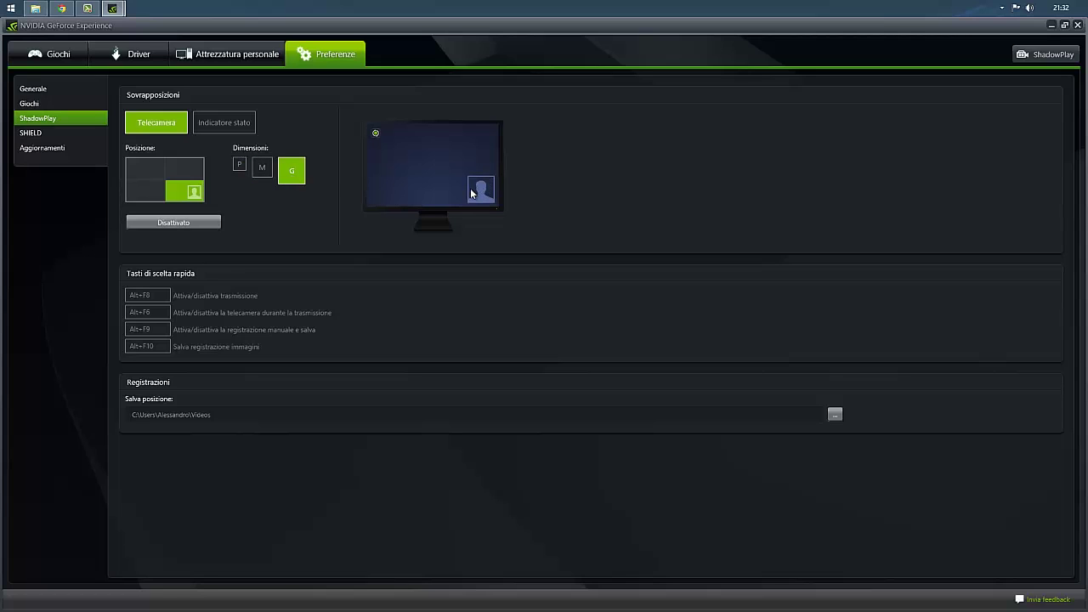
click(240, 165)
click(262, 168)
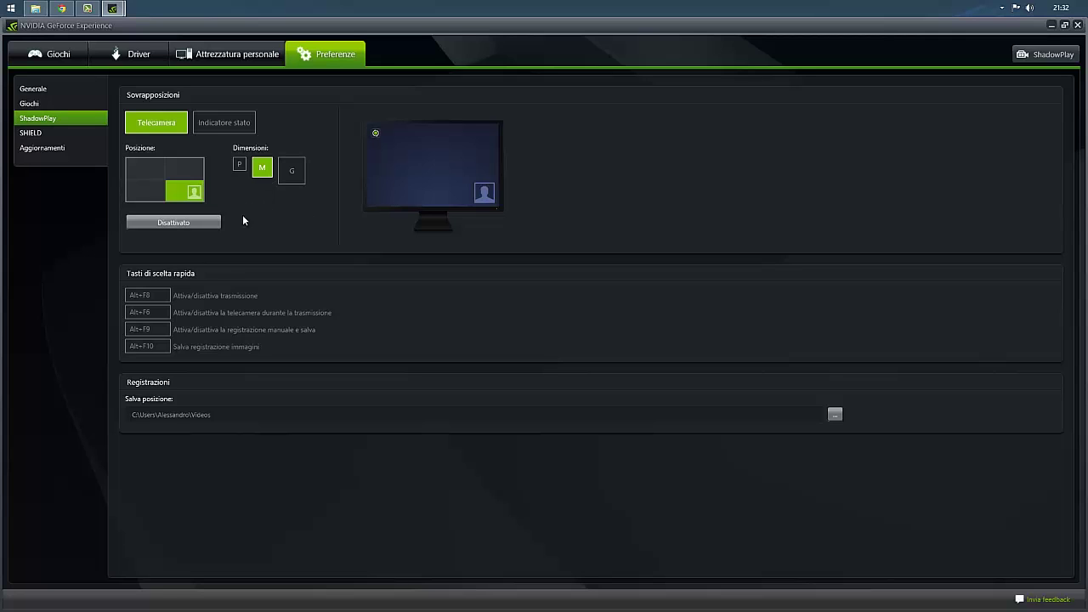
click(239, 164)
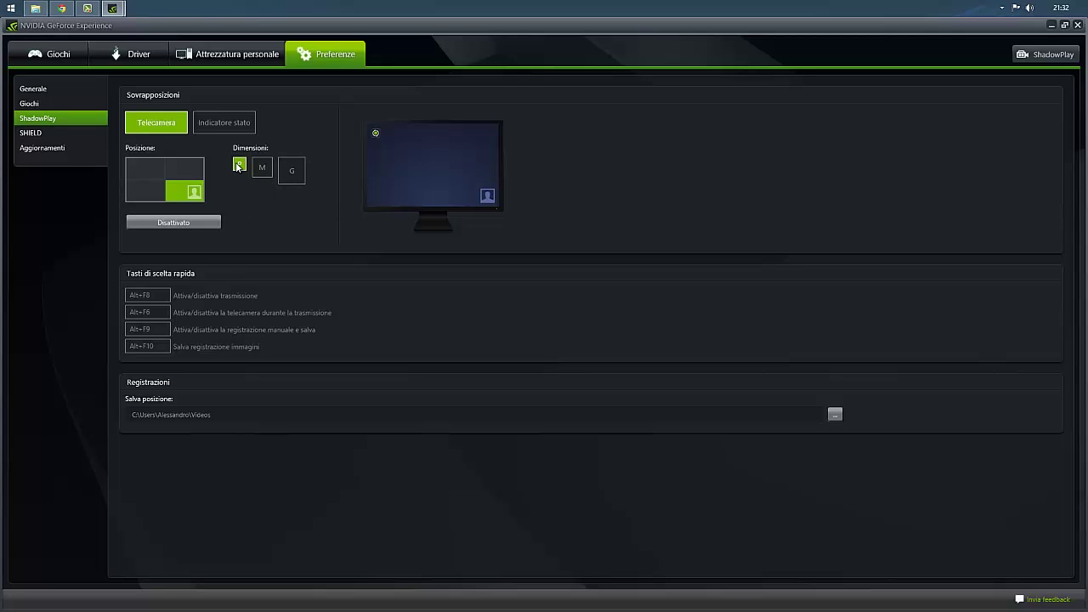
Step: Preview the webcam overlay in each screen corner, return it to the lower-right corner, and open the status indicator overlay settings
click(135, 170)
click(136, 193)
click(191, 172)
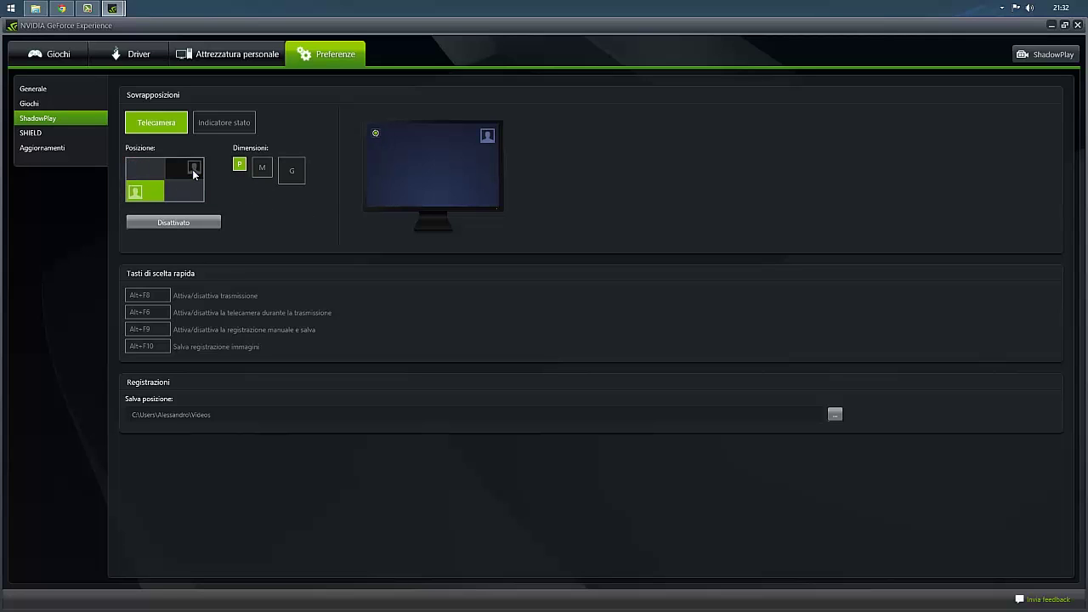
click(187, 192)
click(151, 196)
click(141, 170)
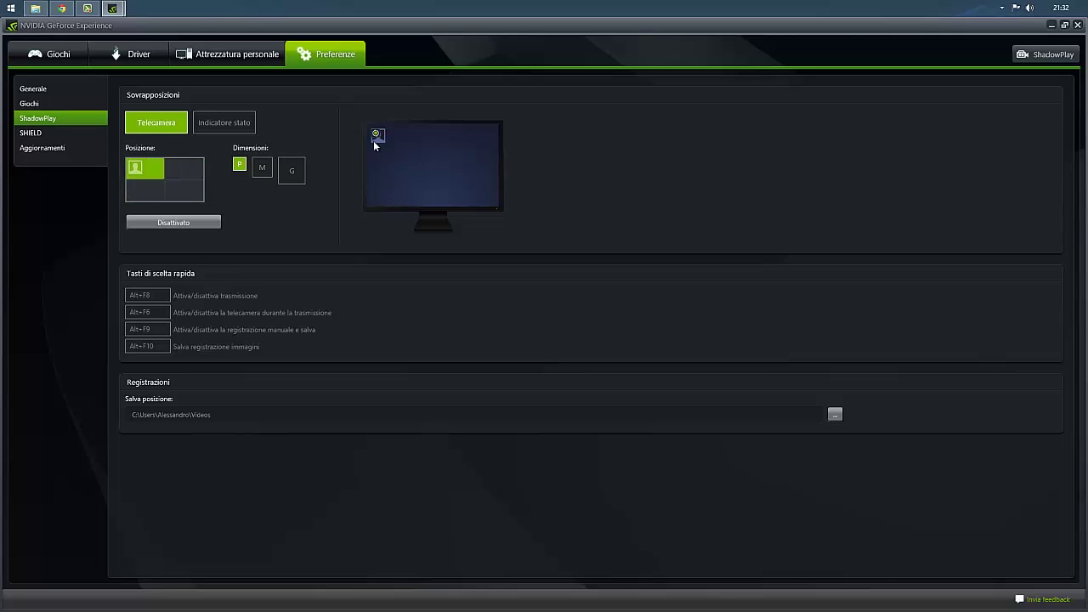
click(188, 195)
click(221, 124)
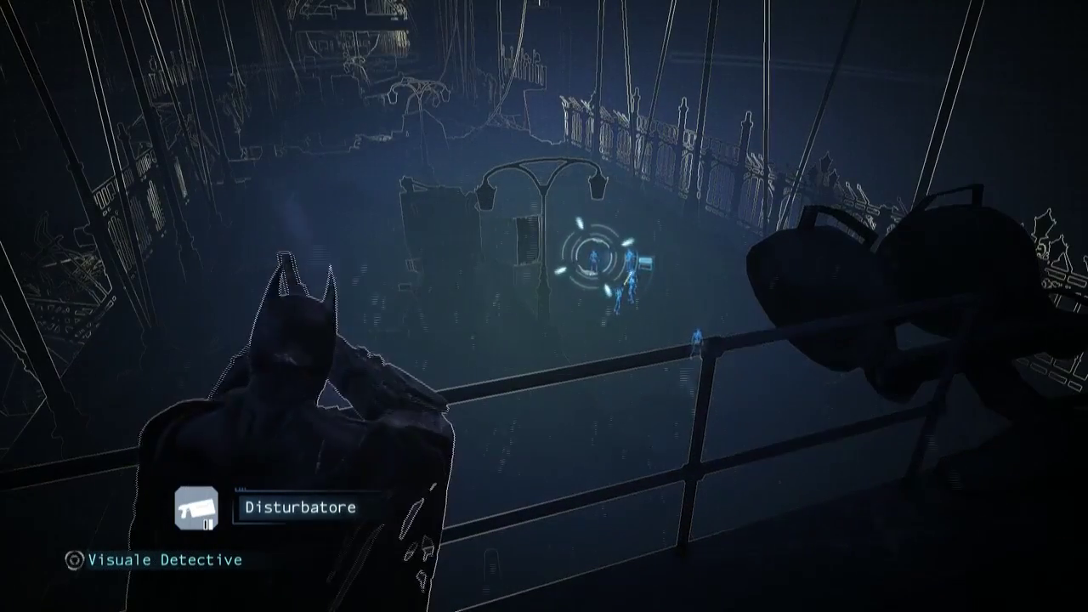
key(v)
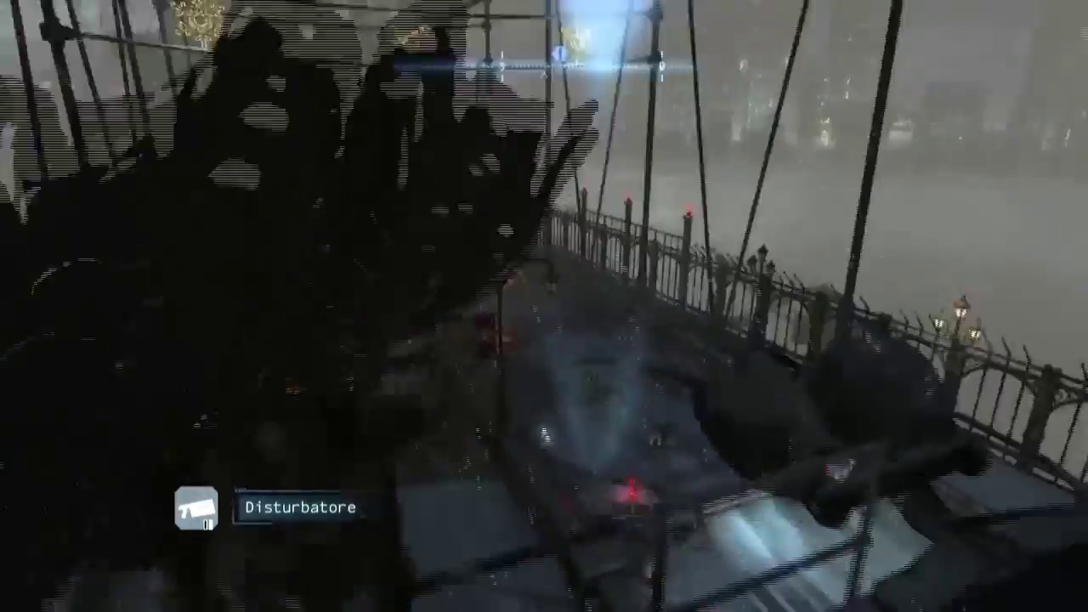
key(space)
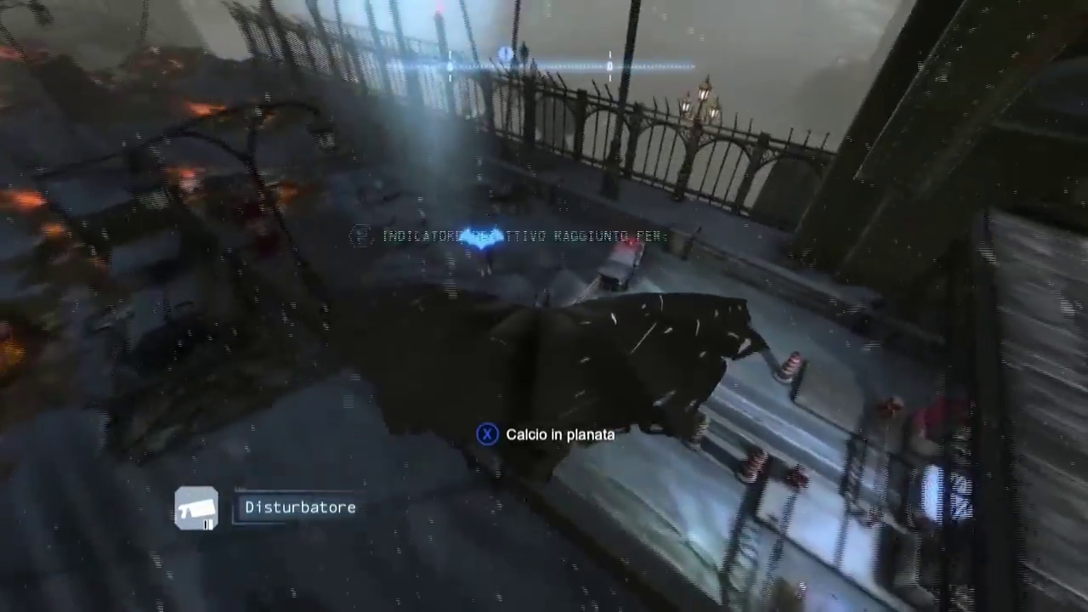